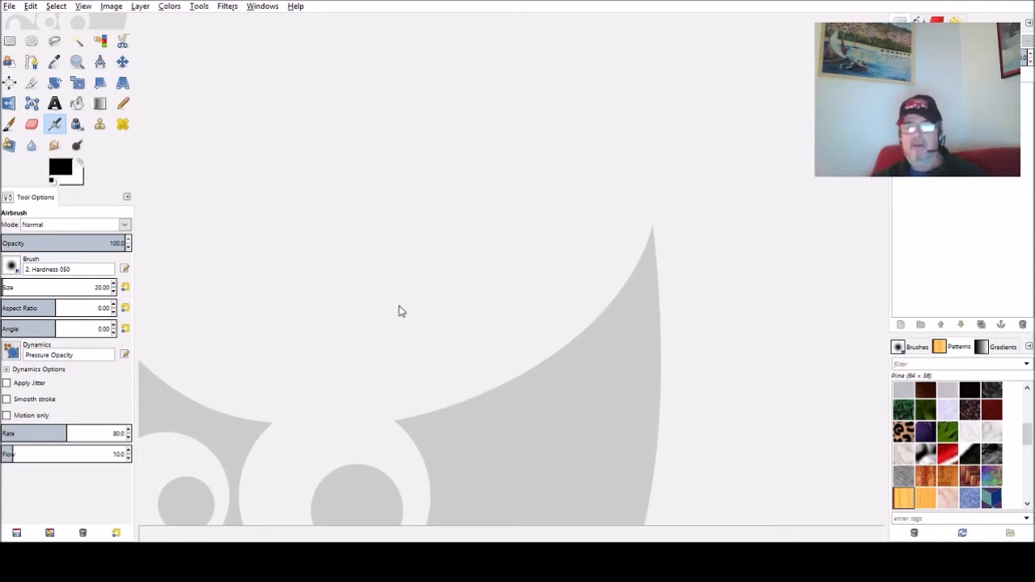
# Create a new wide banner-shaped canvas with a white background
pyautogui.click(8, 6)
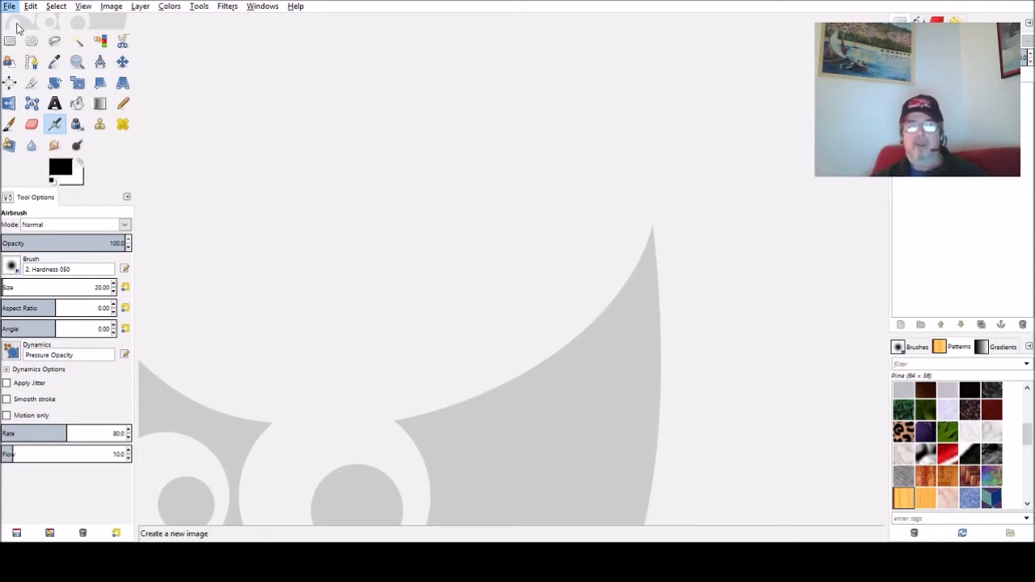
pyautogui.press('Escape')
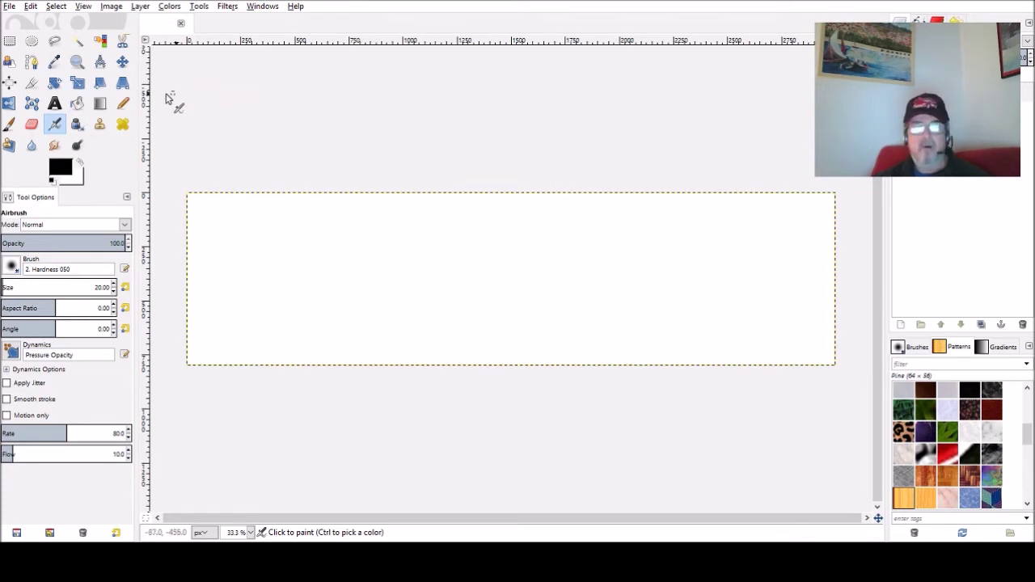
pyautogui.click(54, 104)
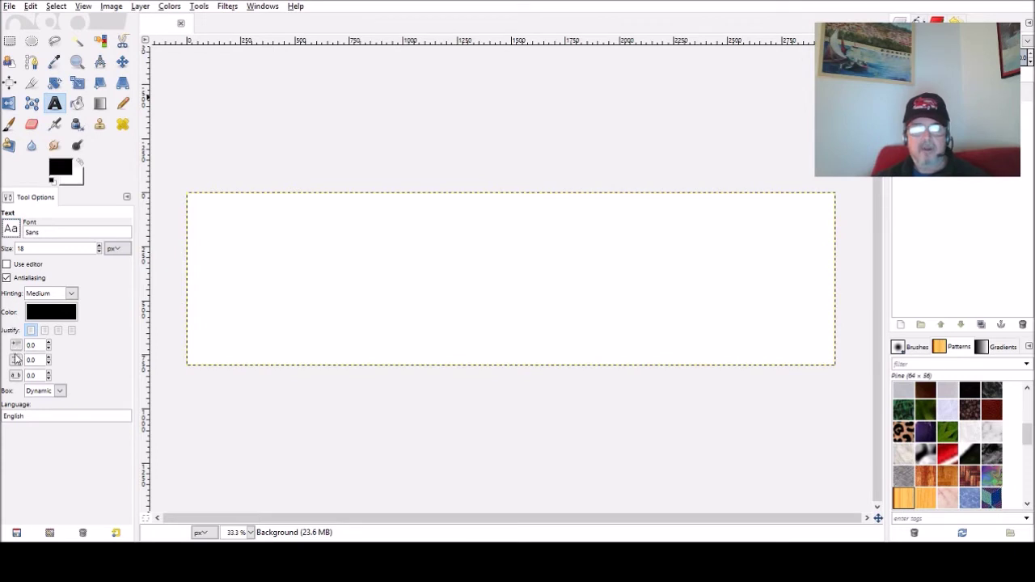
# Set the text size to about 130 px and start a text box on the canvas
pyautogui.tripleClick(99, 249)
pyautogui.write('112')
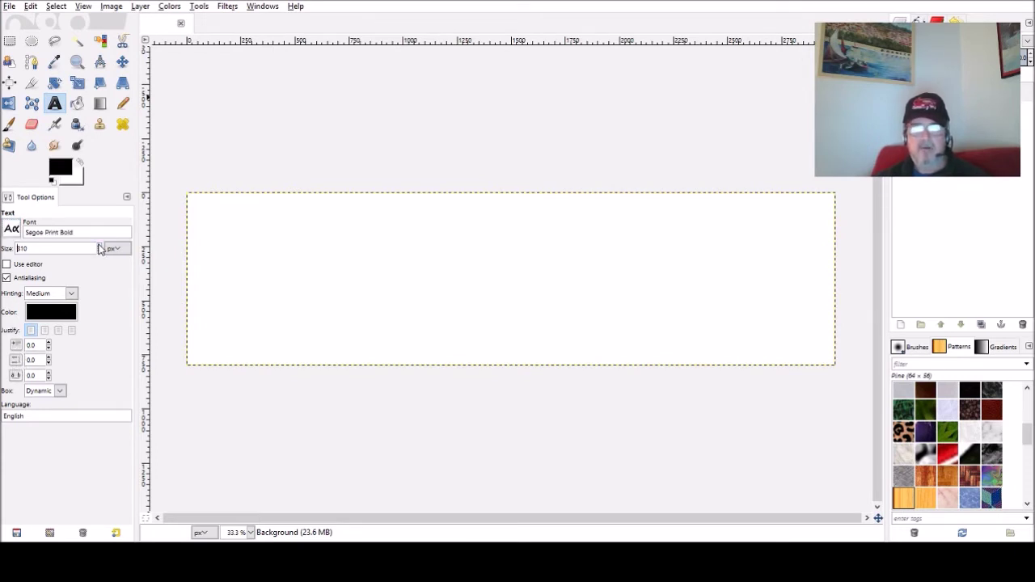
pyautogui.moveTo(99, 248); pyautogui.dragTo(101, 249)
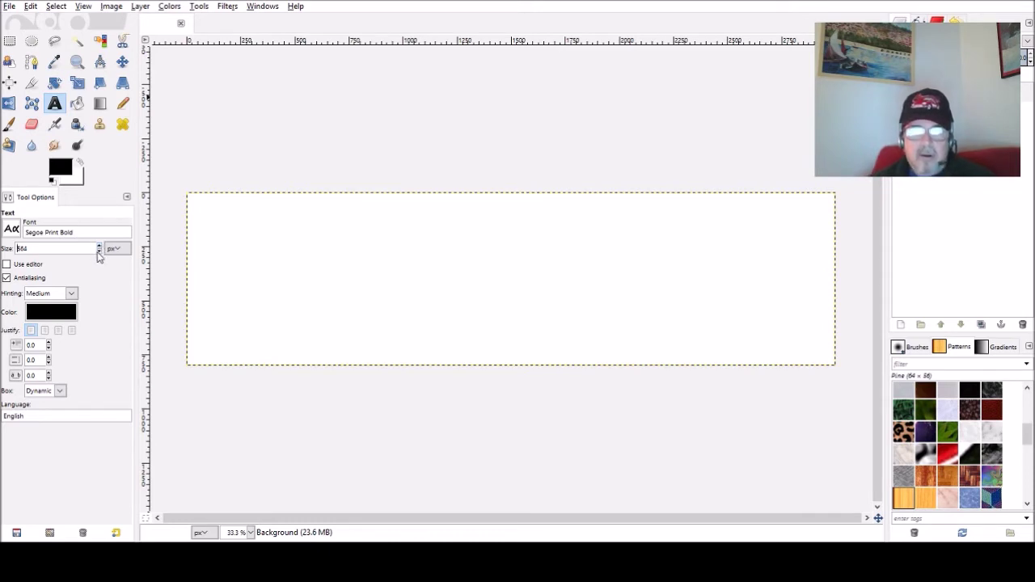
pyautogui.moveTo(100, 251); pyautogui.dragTo(101, 253)
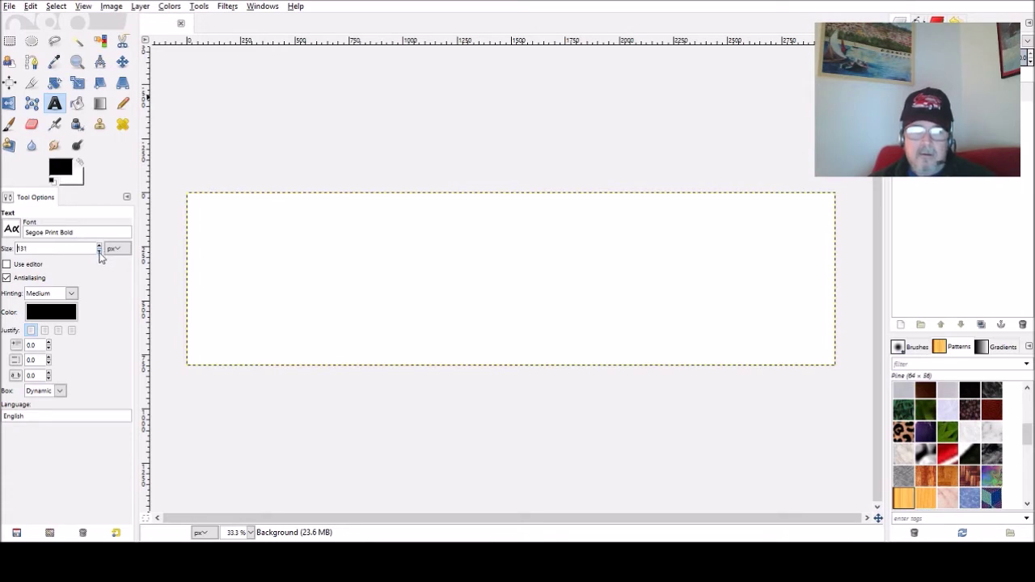
pyautogui.moveTo(251, 247); pyautogui.dragTo(316, 277)
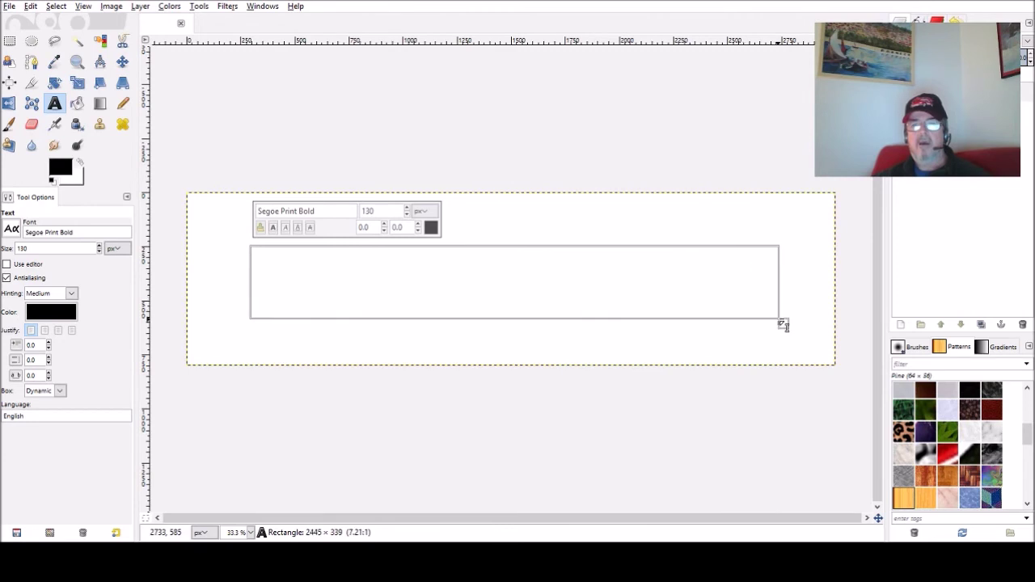
# Enlarge the text box to span most of the white canvas
pyautogui.moveTo(316, 278); pyautogui.dragTo(782, 324)
pyautogui.moveTo(218, 235); pyautogui.dragTo(200, 207)
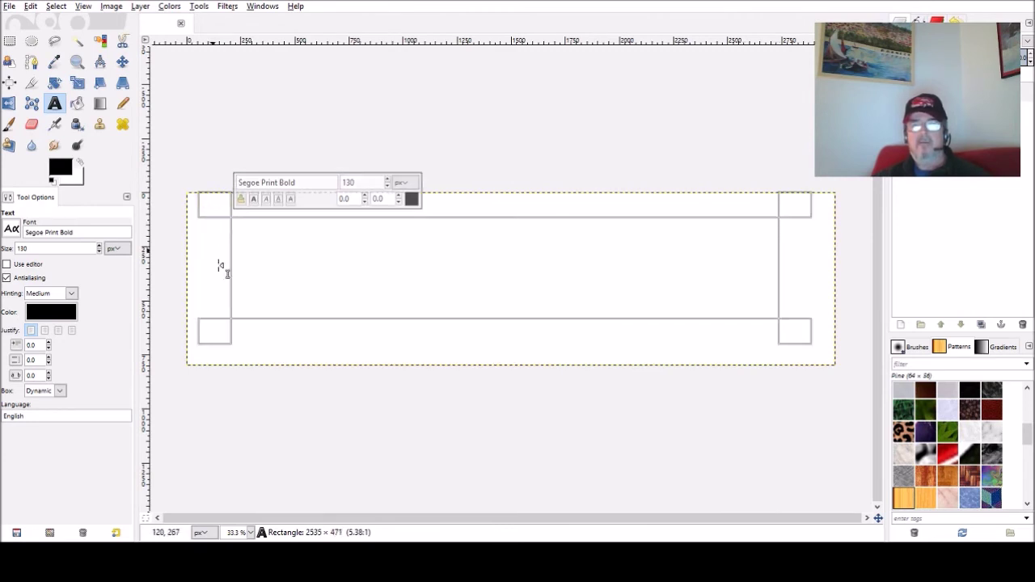
pyautogui.moveTo(214, 332); pyautogui.dragTo(209, 358)
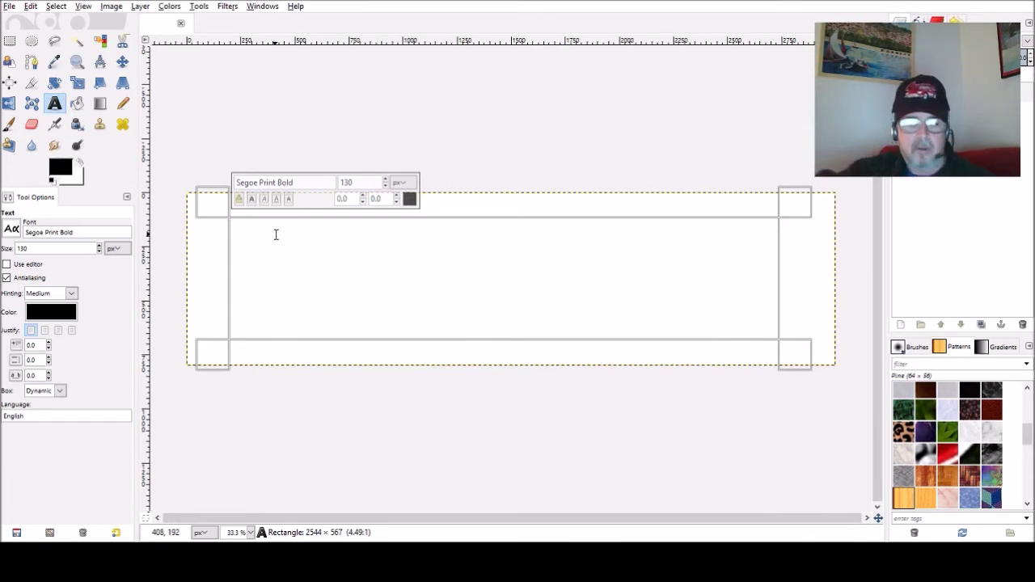
# Type 'How I add text and a banner style graphic type image and paste onto one of my photos'
pyautogui.write('How ')
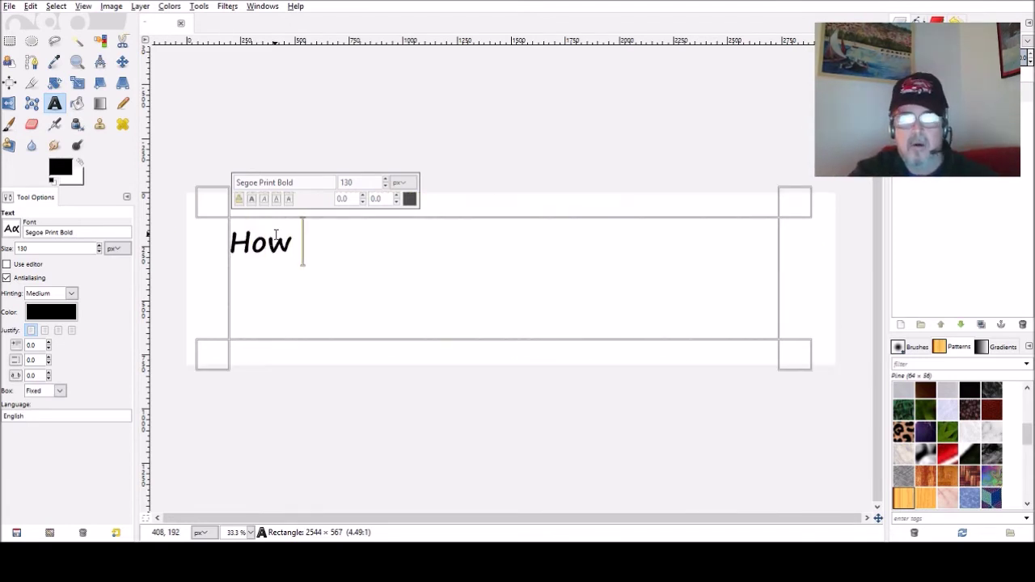
pyautogui.write('I ')
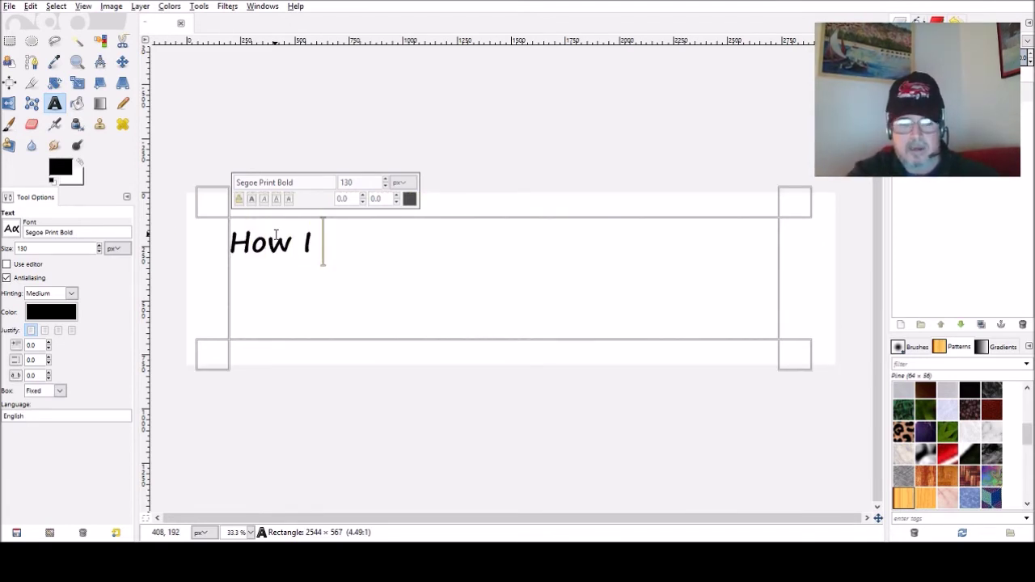
pyautogui.write('add ')
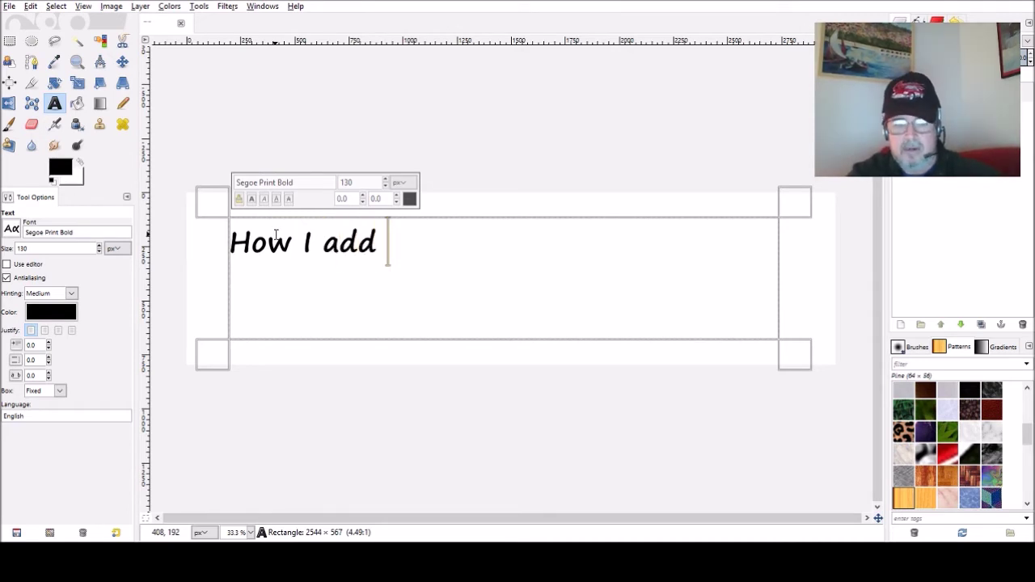
pyautogui.write('text ')
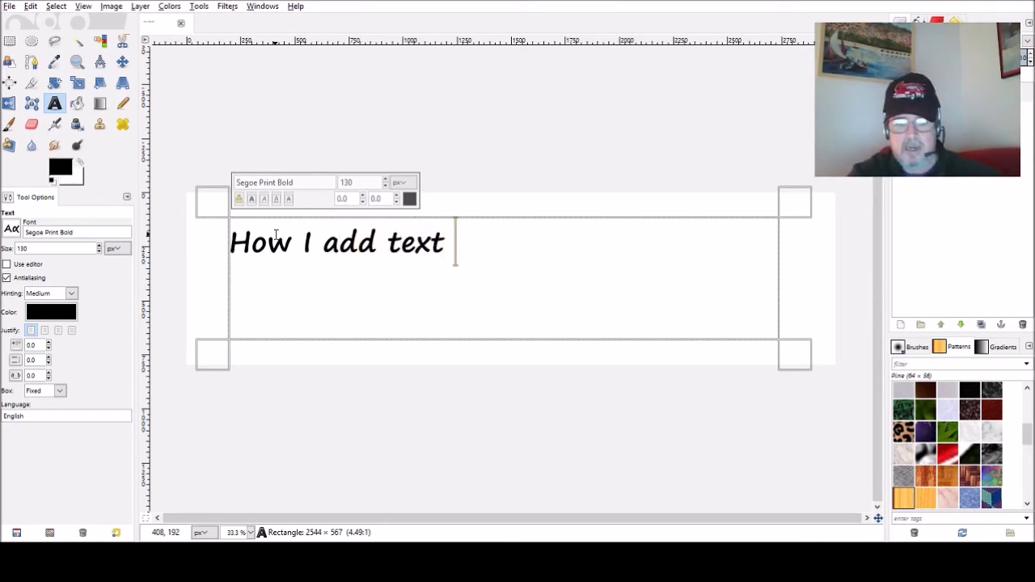
pyautogui.write('and ')
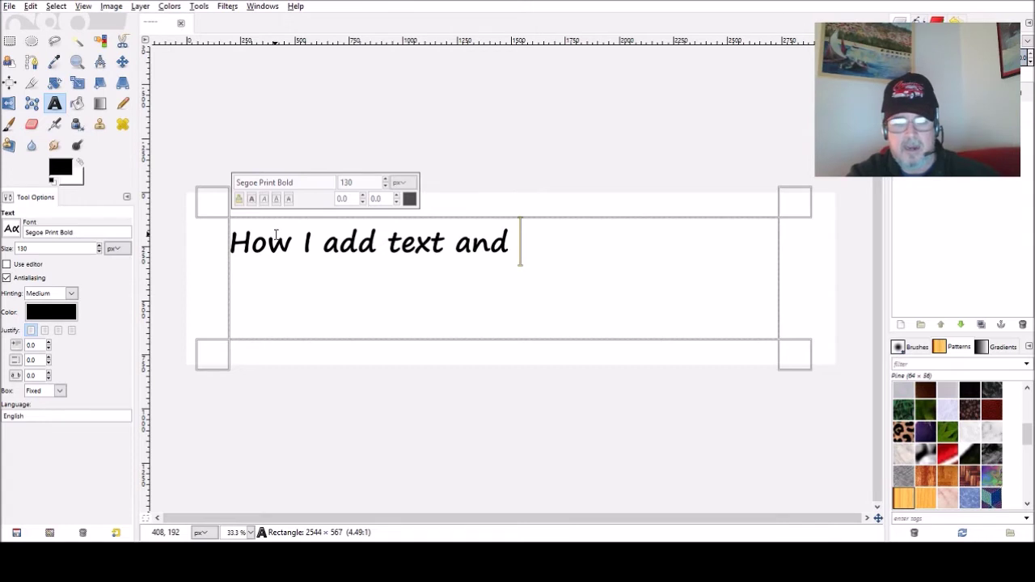
pyautogui.write('a banner ')
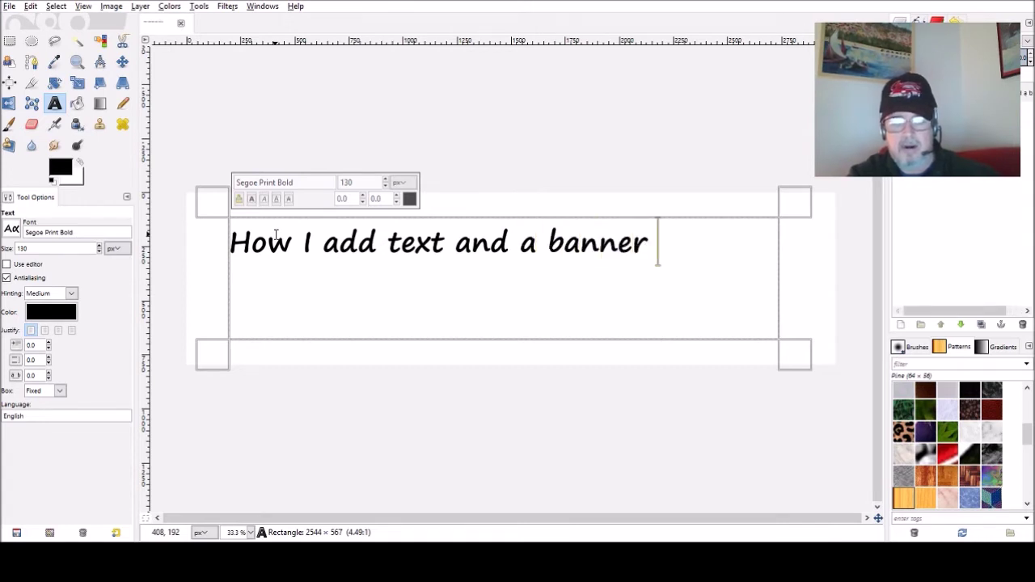
pyautogui.write('style ')
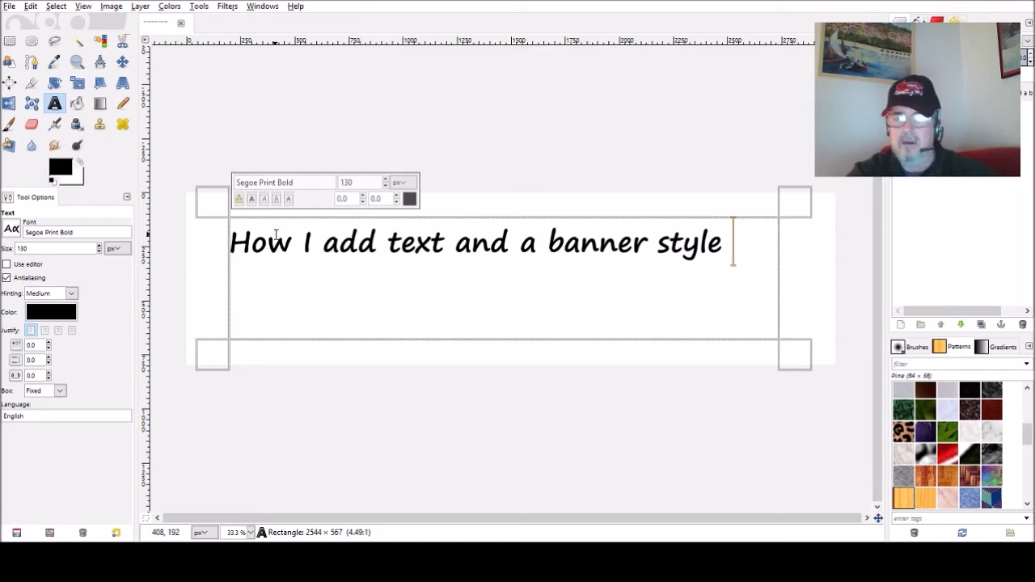
pyautogui.write('gra')
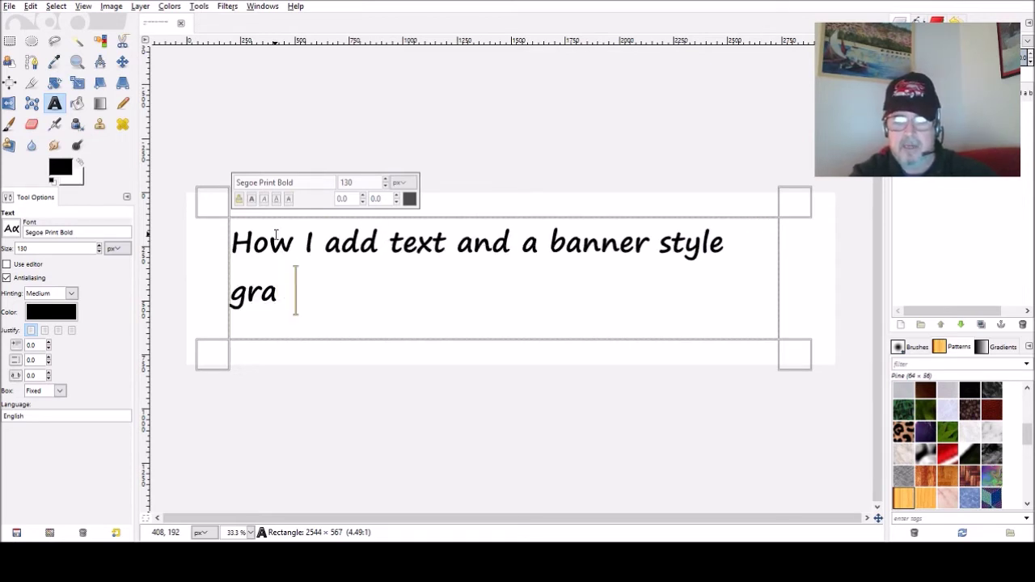
pyautogui.write('phic ')
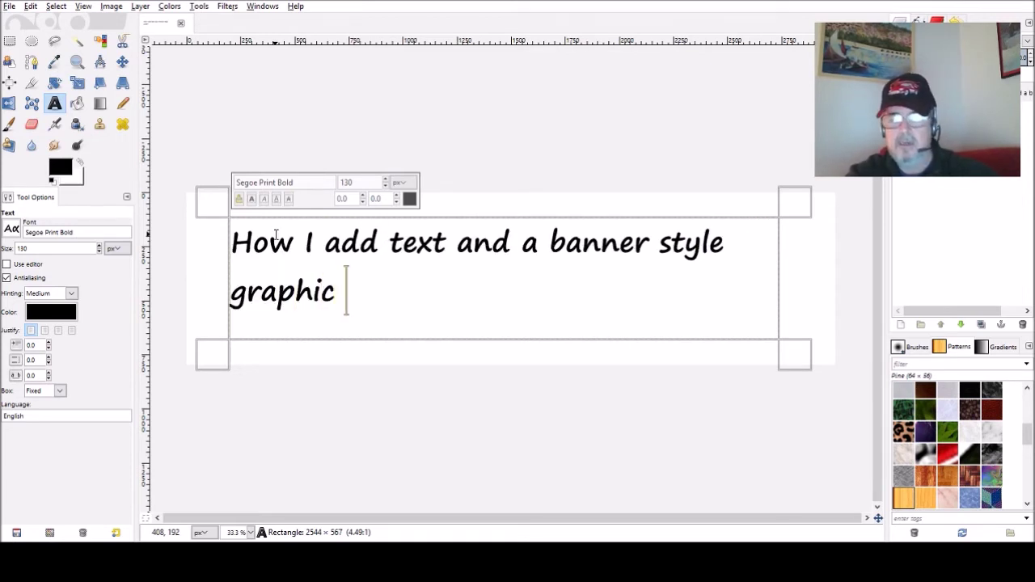
pyautogui.write('t')
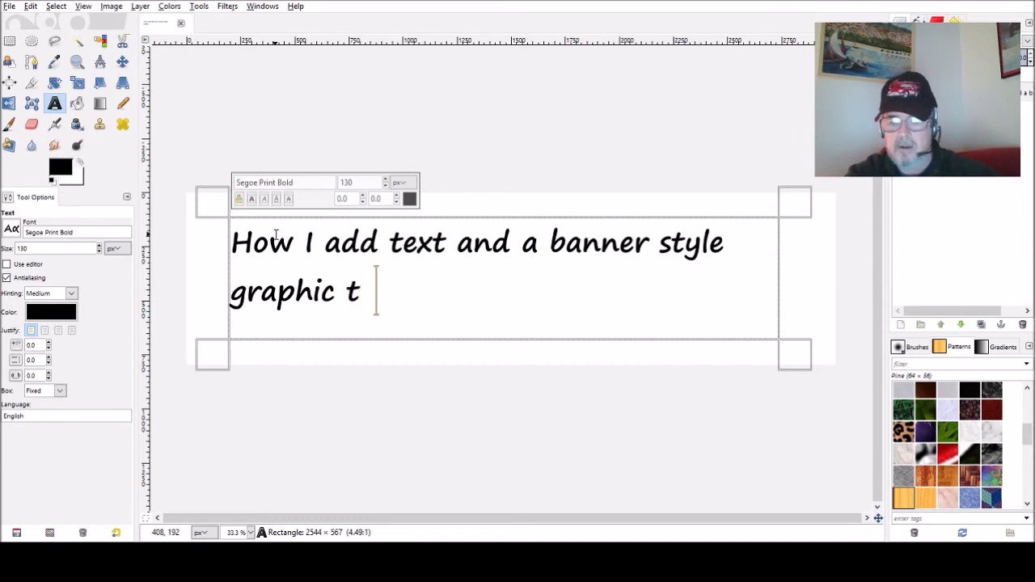
pyautogui.write('ype ')
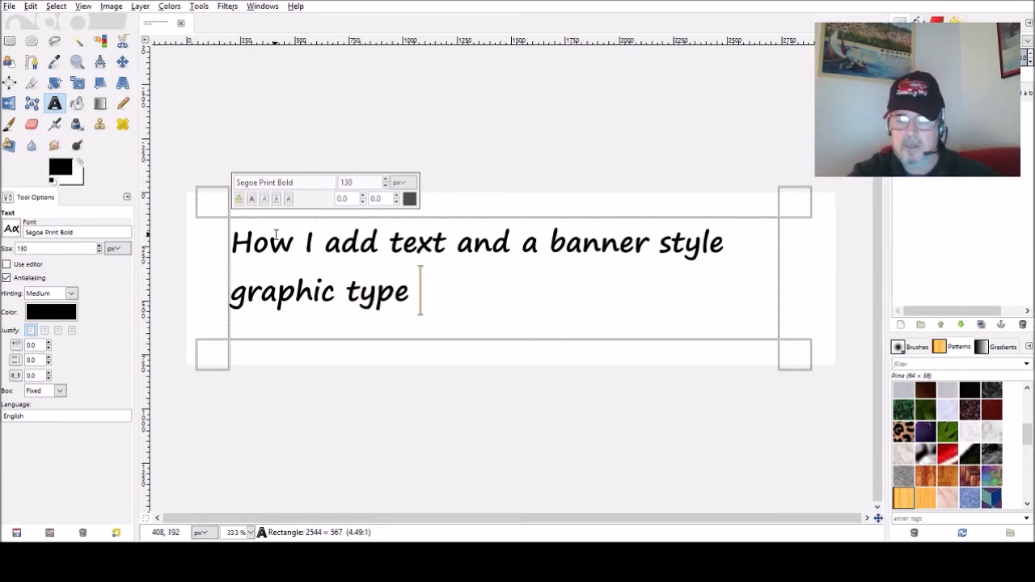
pyautogui.write('image ')
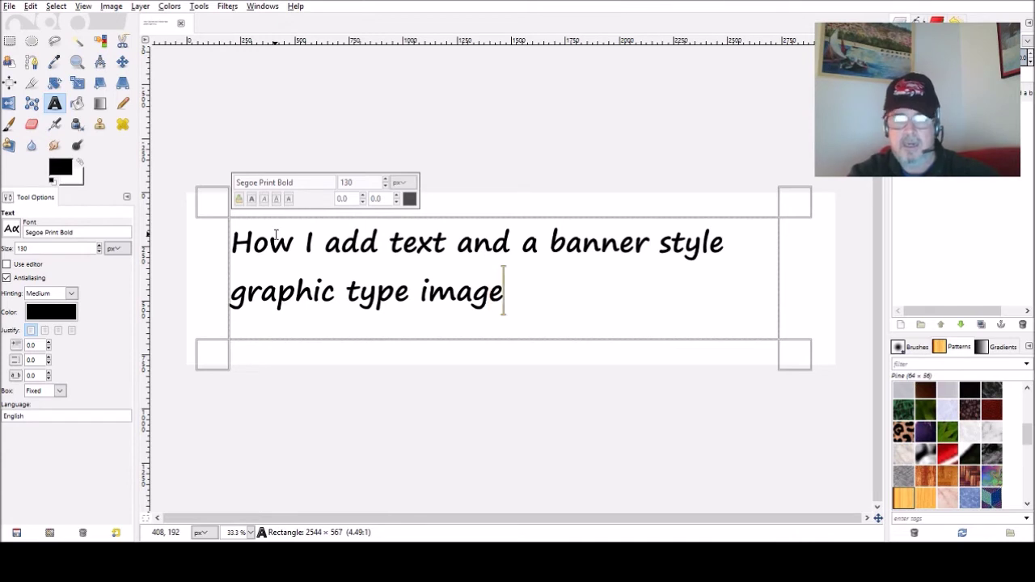
pyautogui.write('and [')
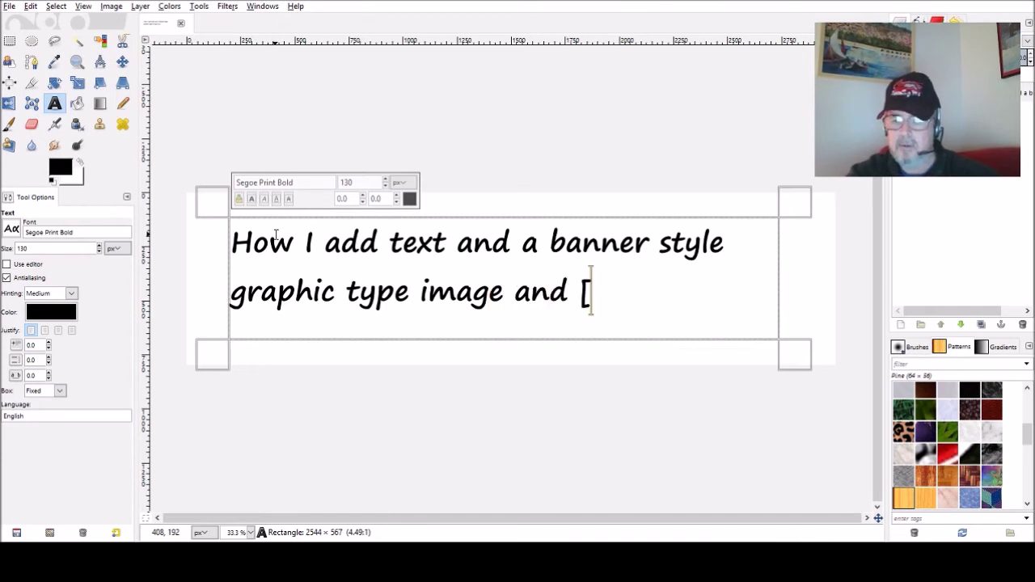
pyautogui.press('BackSpace')
pyautogui.write('pas ')
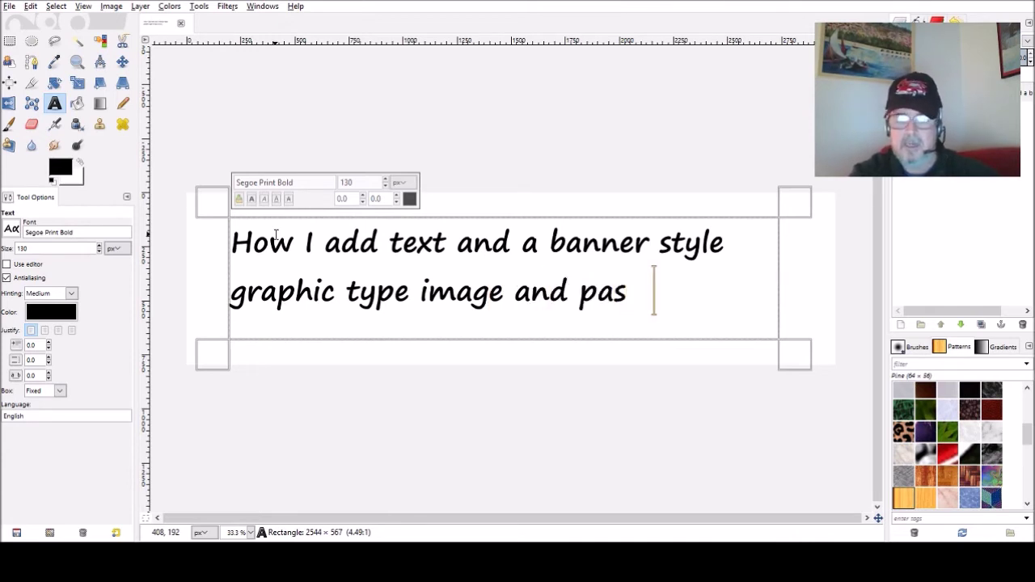
pyautogui.write('te onto ')
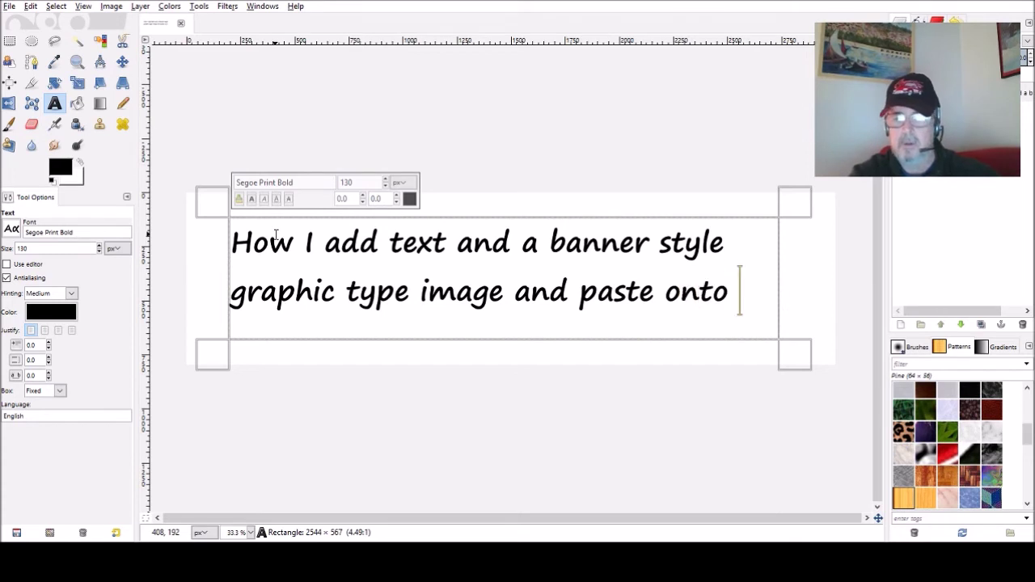
pyautogui.write('one')
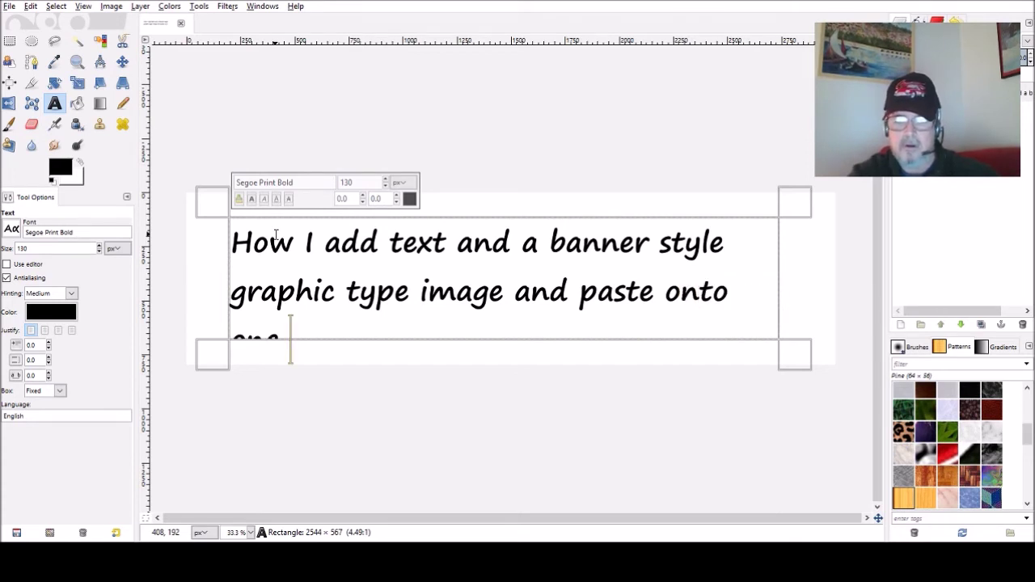
pyautogui.write(' of my')
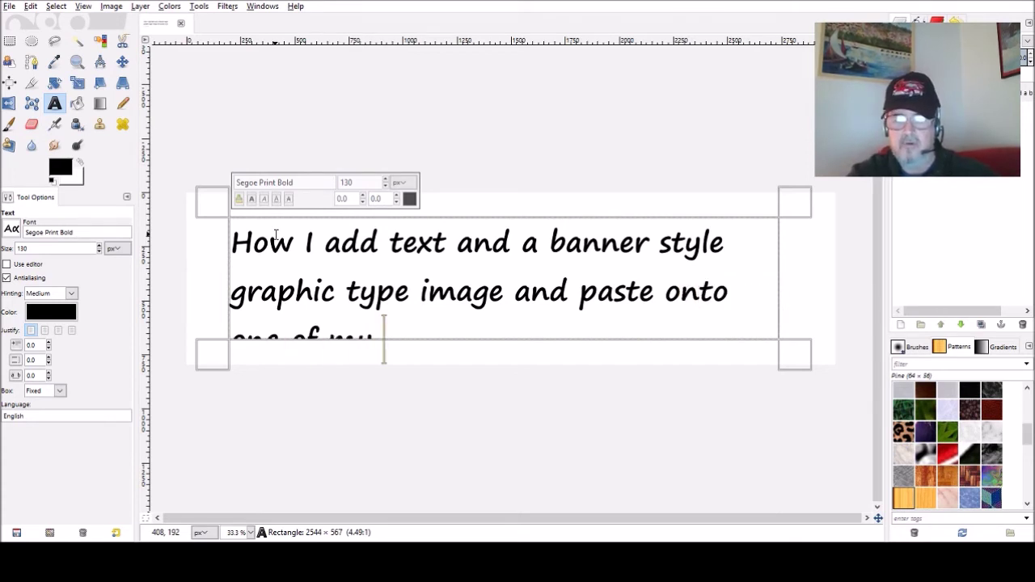
pyautogui.write('pho')
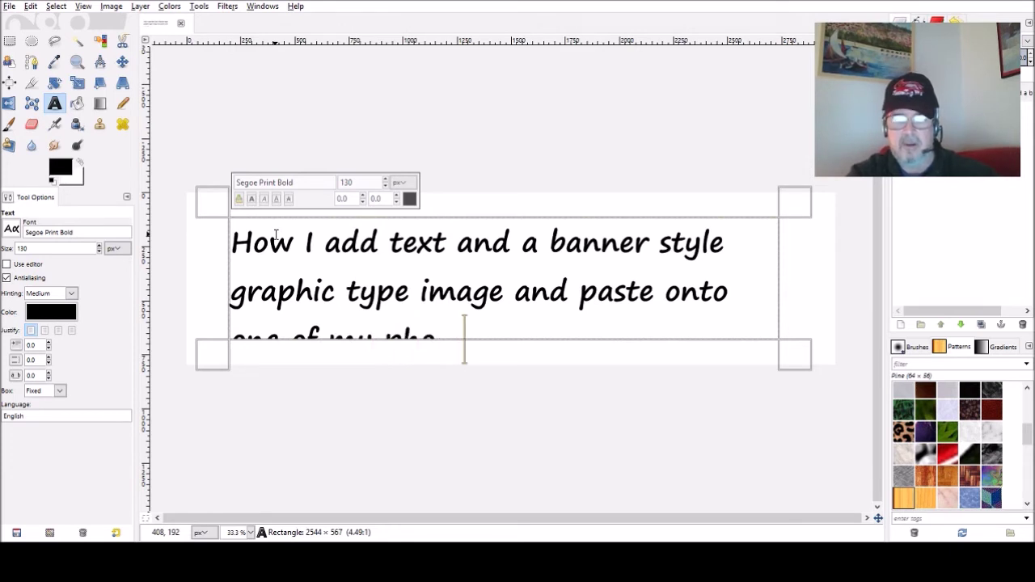
pyautogui.write('tos')
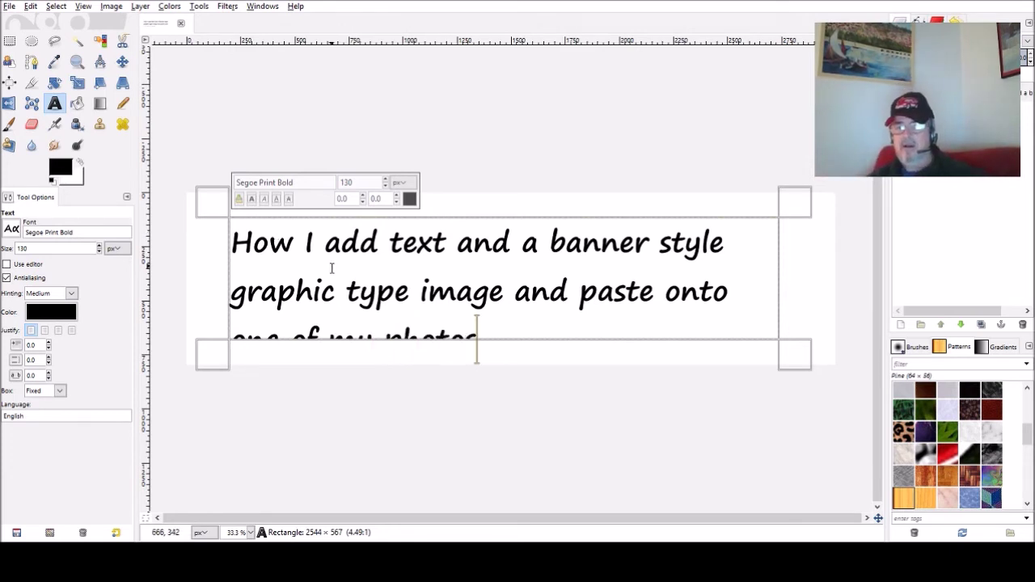
# Resize the text box until all three lines through 'one of my photos' are visible
pyautogui.moveTo(799, 364); pyautogui.dragTo(804, 376)
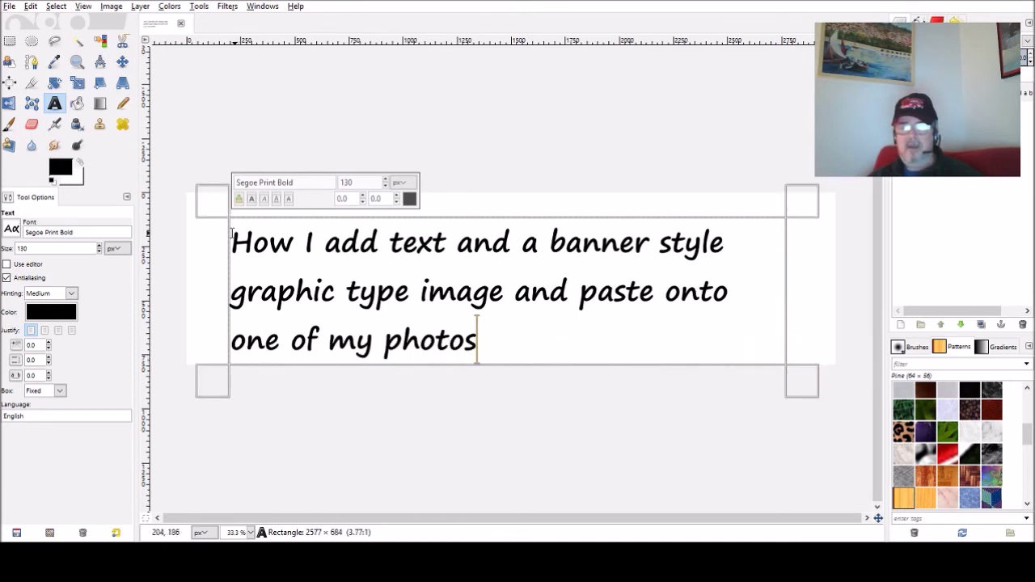
pyautogui.moveTo(207, 202); pyautogui.dragTo(207, 194)
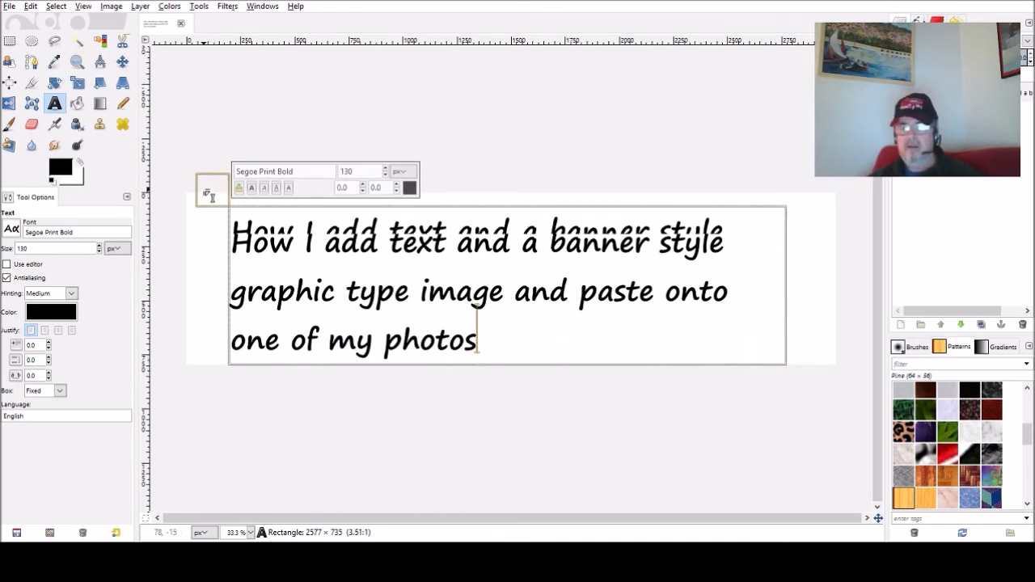
pyautogui.moveTo(811, 379); pyautogui.dragTo(822, 373)
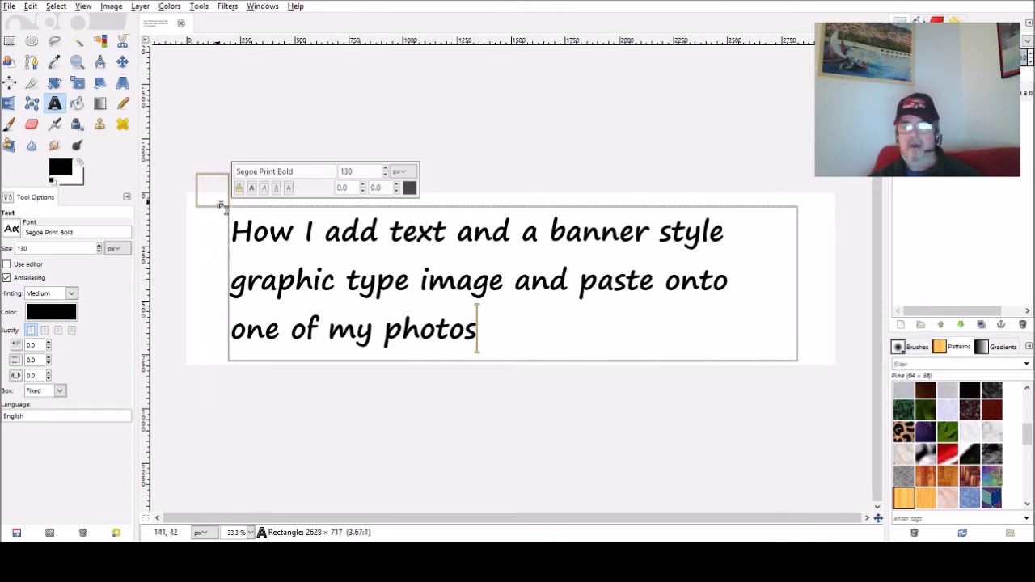
pyautogui.moveTo(225, 207); pyautogui.dragTo(234, 207)
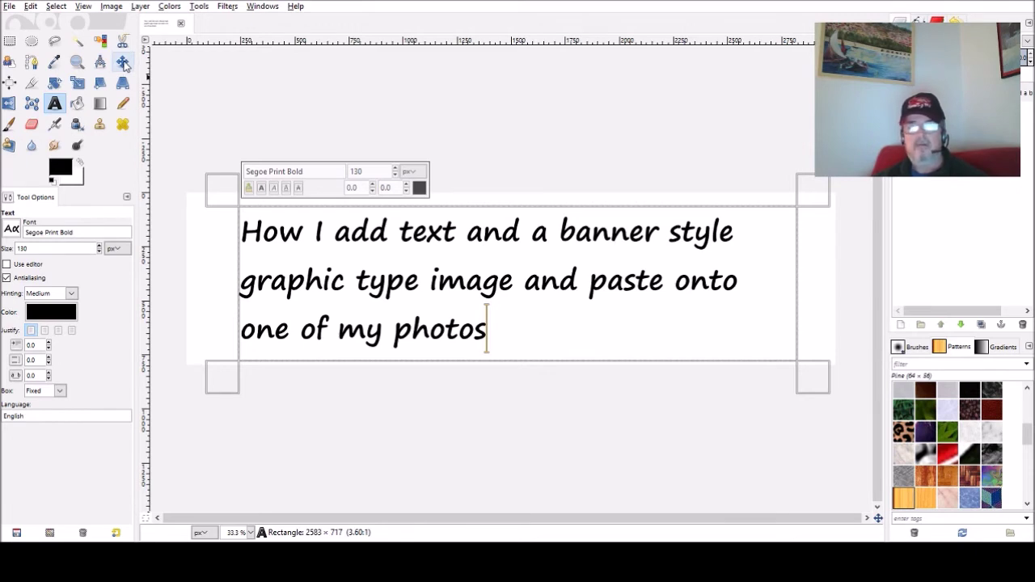
pyautogui.click(123, 63)
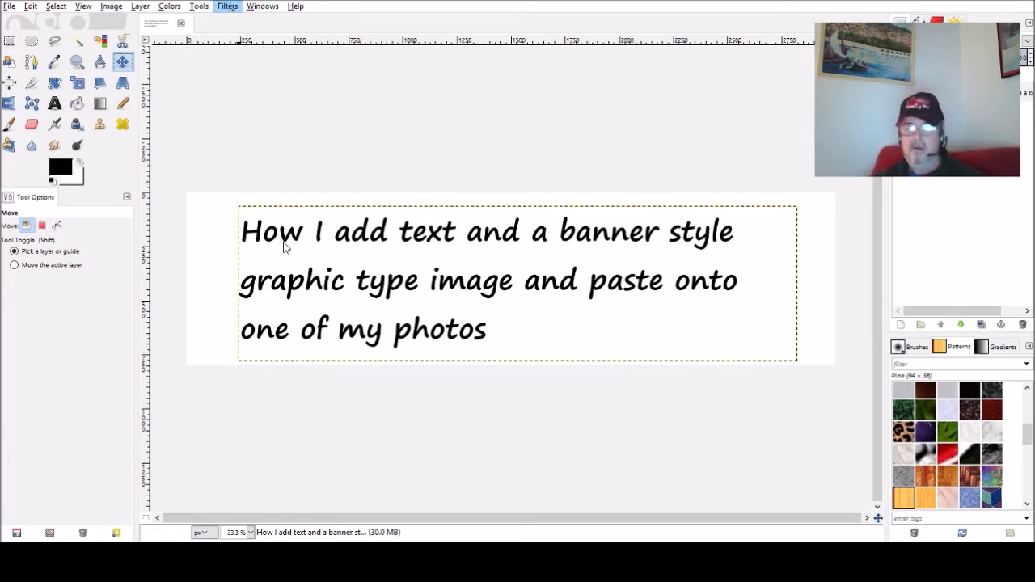
# Apply the Alien Glow logo effect with default settings for green glowing text on black
pyautogui.click(430, 264)
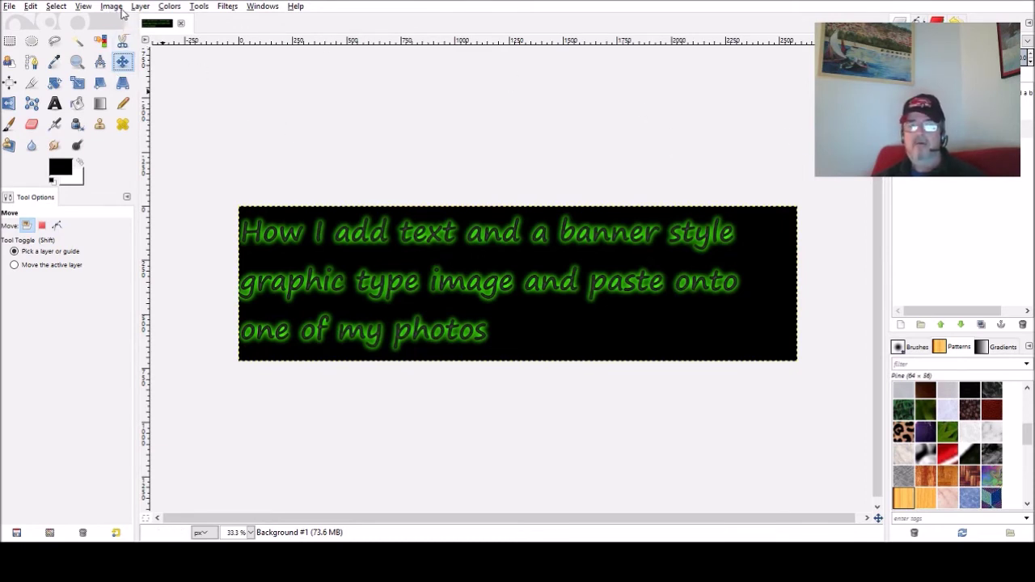
pyautogui.click(112, 6)
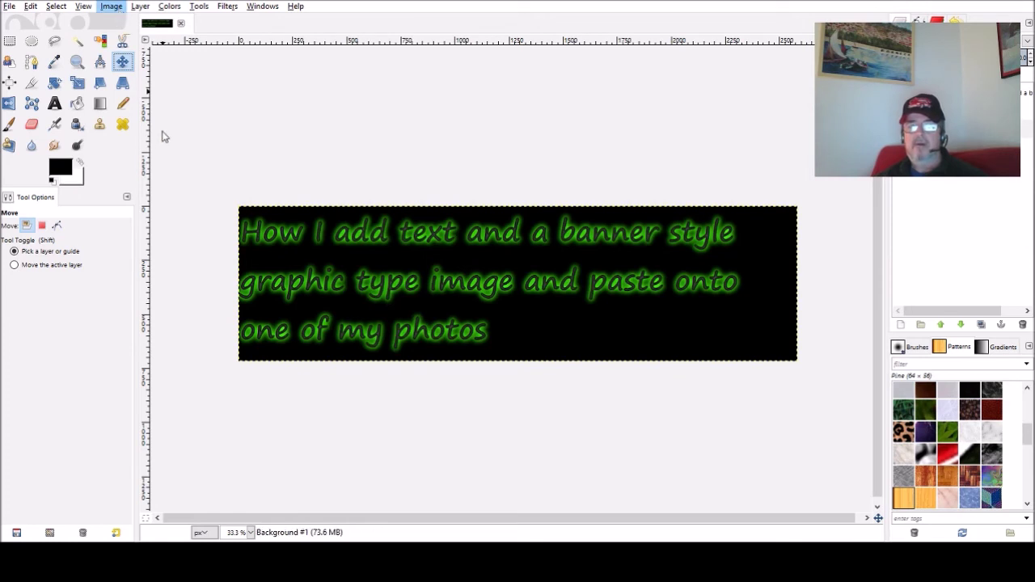
# Flatten the glowing banner into a single layer with Image > Flatten Image
pyautogui.click(162, 184)
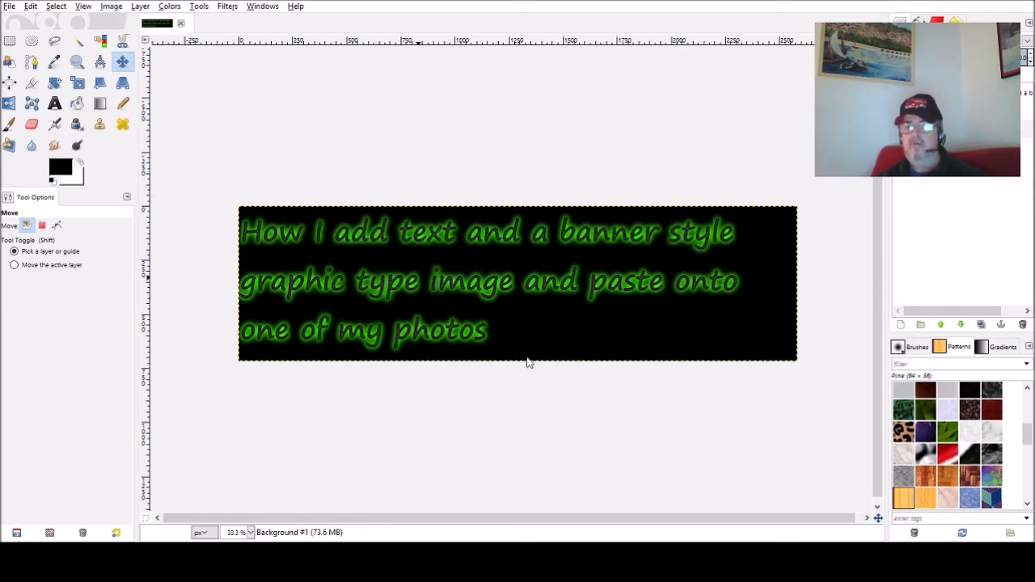
pyautogui.click(112, 7)
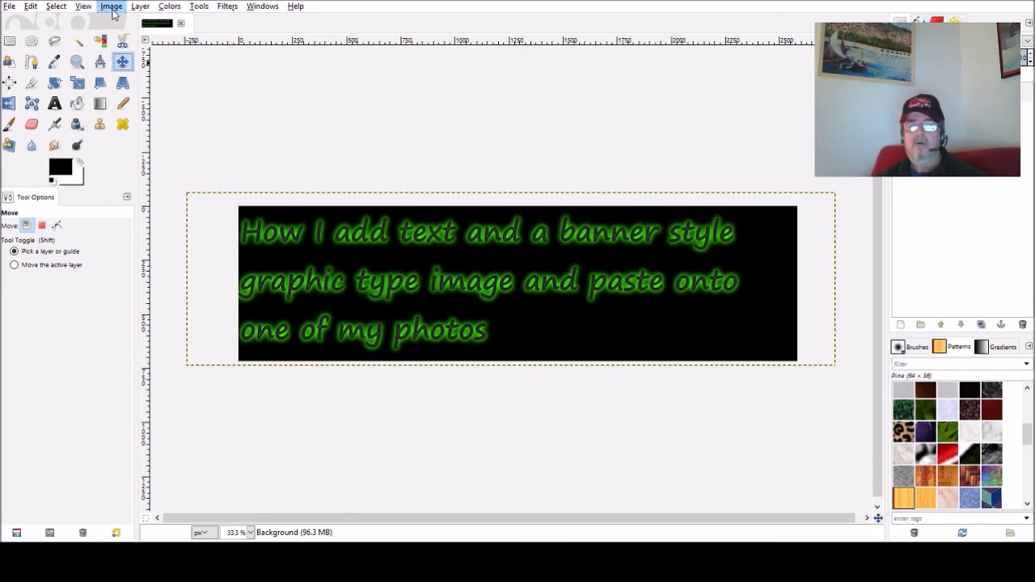
pyautogui.click(141, 203)
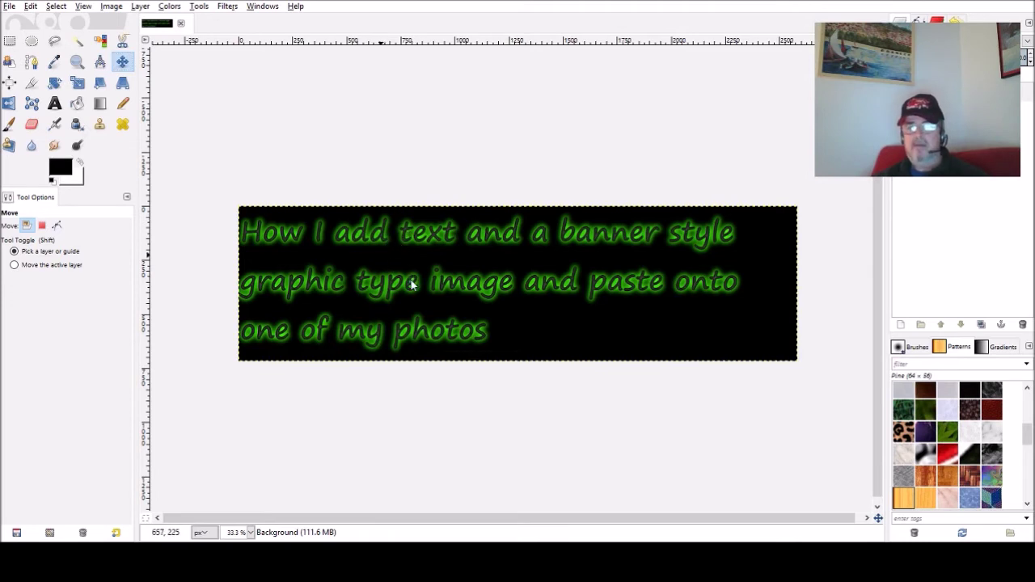
# Copy the banner, open the 3D monkey-head photo and paste the banner onto it
pyautogui.hotkey('ctrl', 'c')
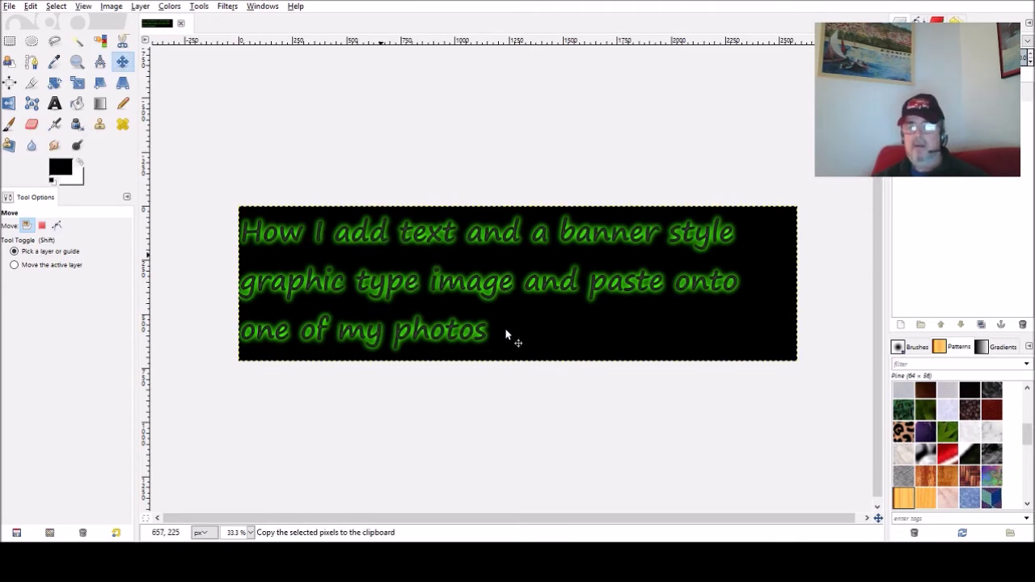
pyautogui.click(10, 6)
pyautogui.click(35, 51)
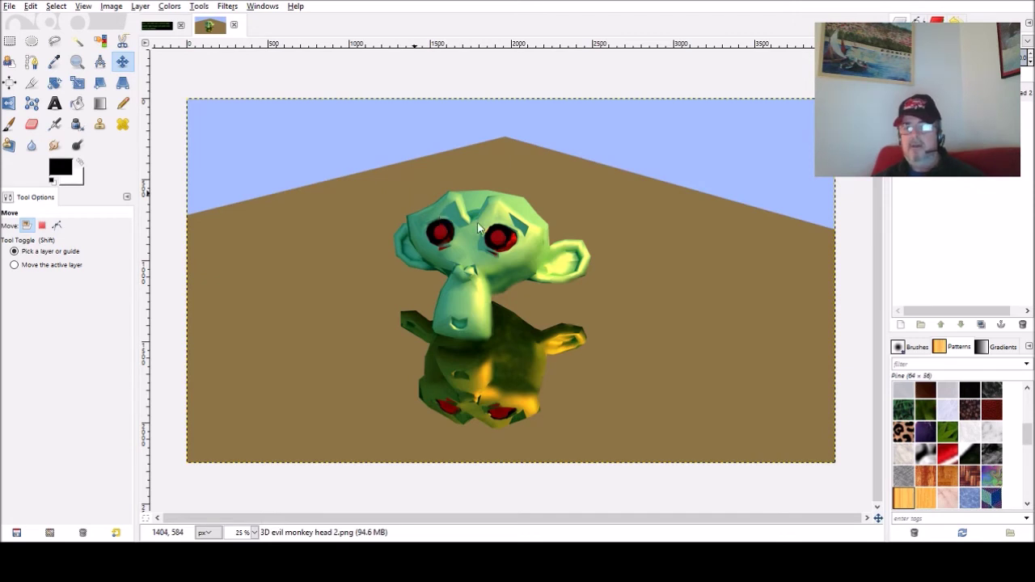
pyautogui.hotkey('ctrl', 'x')
pyautogui.hotkey('ctrl', 'v')
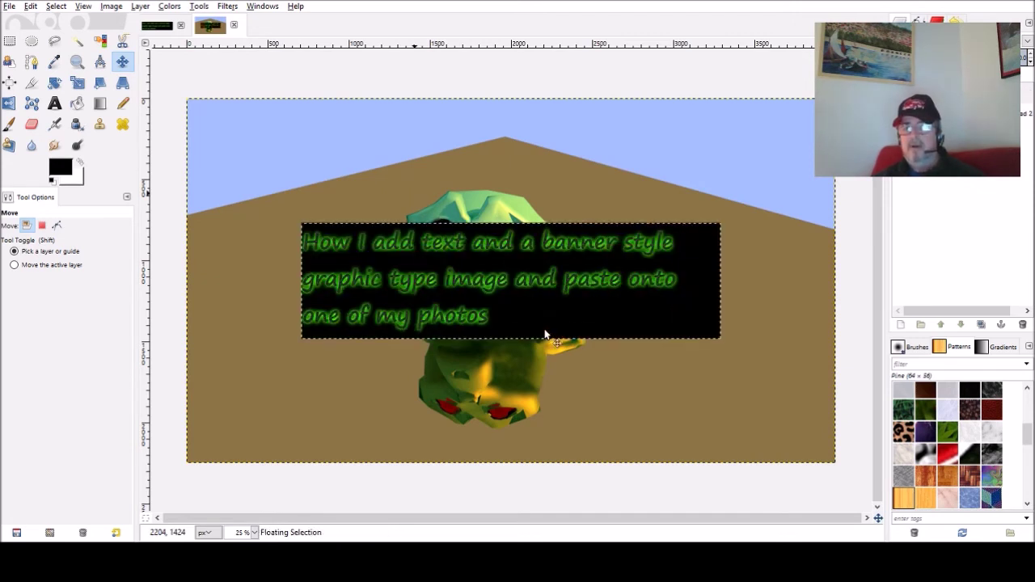
# Close the separate banner image, leaving the monkey photo open
pyautogui.click(173, 27)
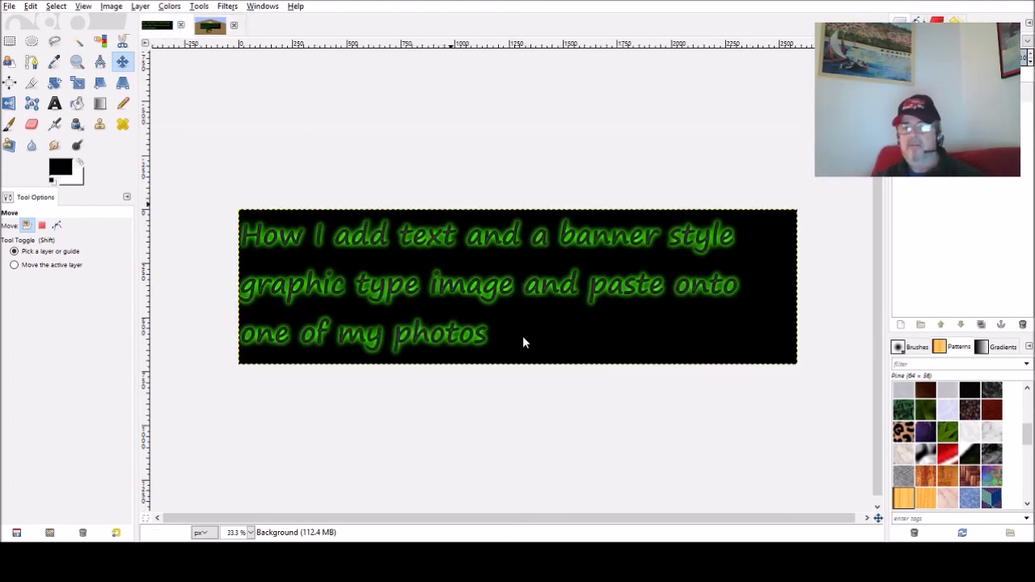
pyautogui.hotkey('ctrl', 'w')
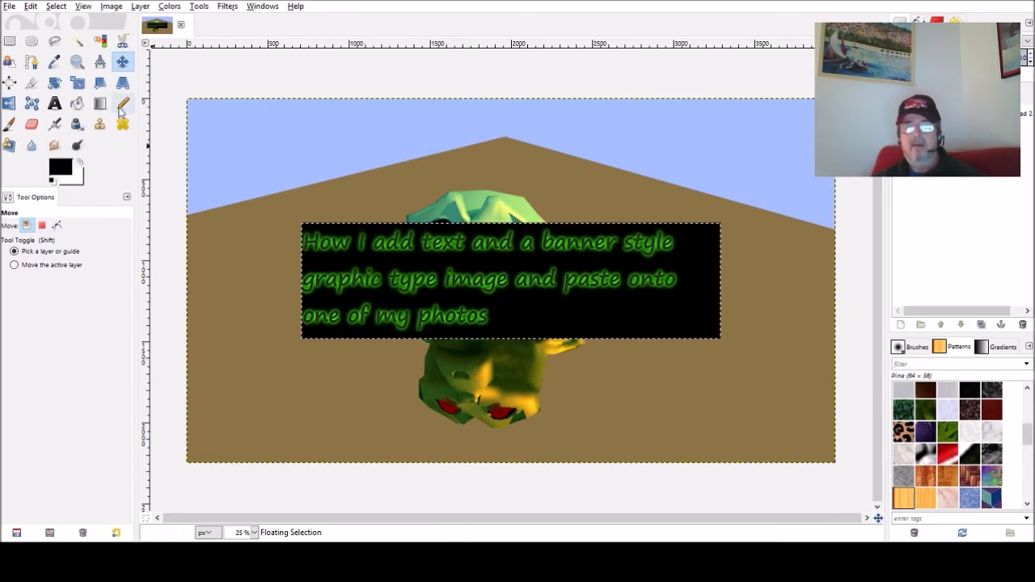
pyautogui.click(123, 82)
# Perspective-warp the banner into a backward-tilted trapezoid, raising top corners and spreading bottom corners
pyautogui.click(391, 264)
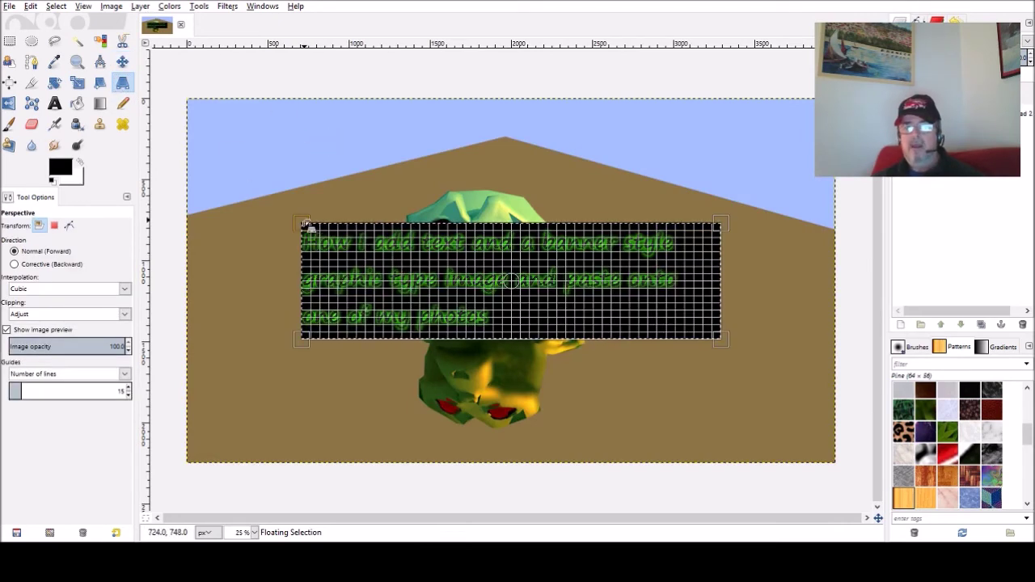
pyautogui.moveTo(308, 225); pyautogui.dragTo(322, 178)
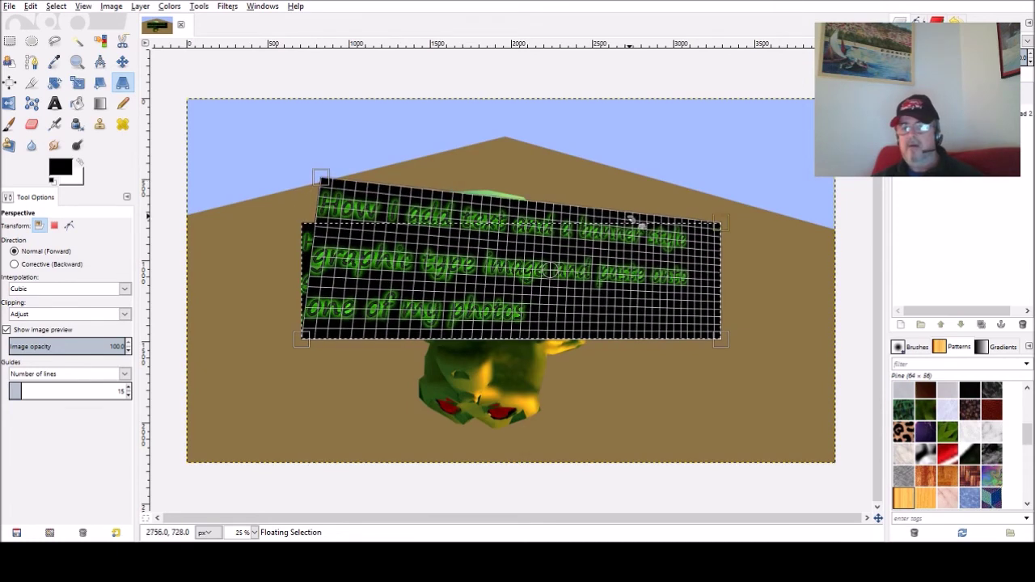
pyautogui.moveTo(723, 225); pyautogui.dragTo(698, 160)
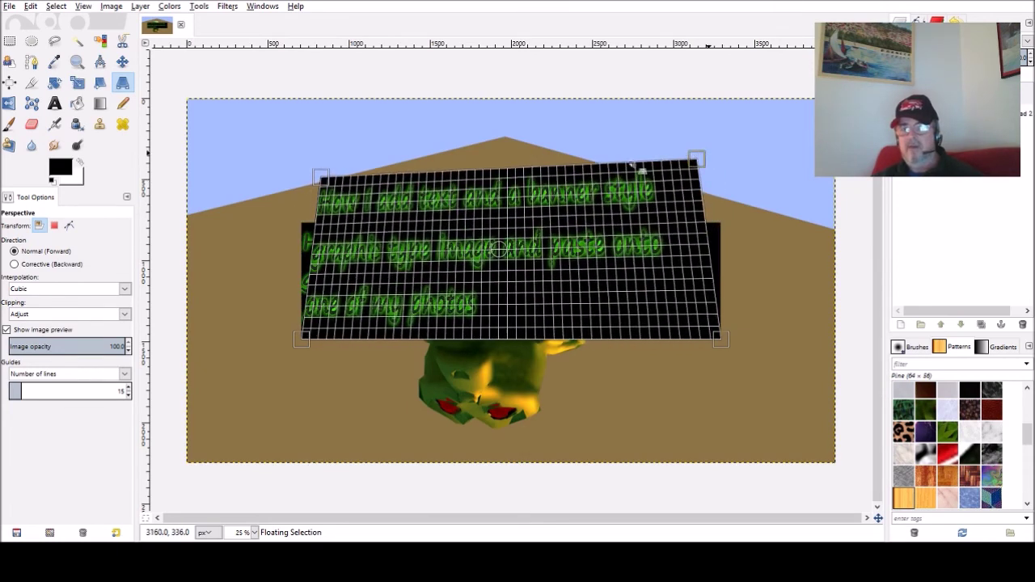
pyautogui.moveTo(633, 165); pyautogui.dragTo(625, 160)
pyautogui.moveTo(333, 178); pyautogui.dragTo(342, 167)
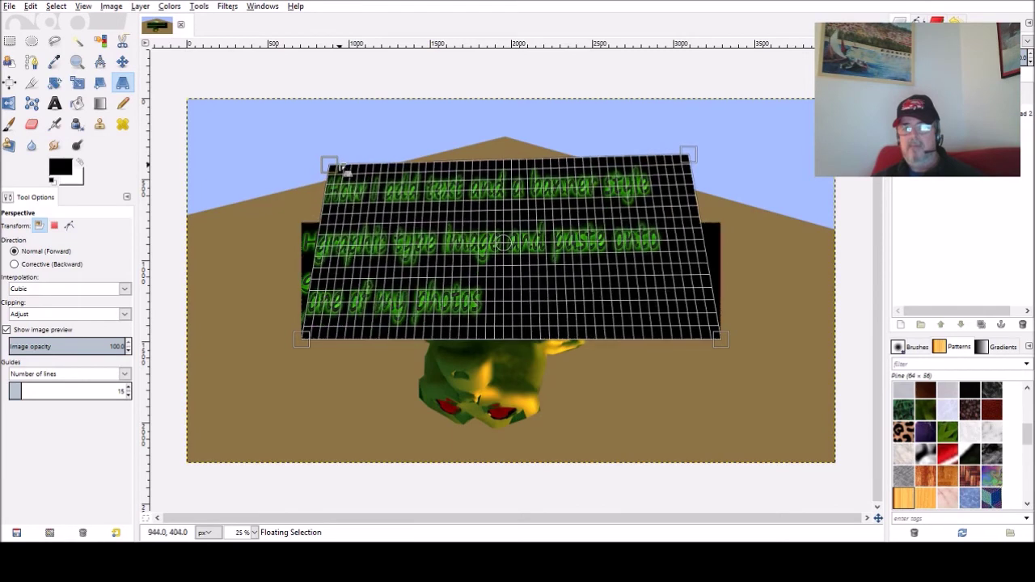
pyautogui.moveTo(303, 340); pyautogui.dragTo(252, 388)
pyautogui.moveTo(726, 350)
pyautogui.mouseDown()
pyautogui.moveTo(744, 393)
pyautogui.moveTo(769, 404)
pyautogui.mouseUp()
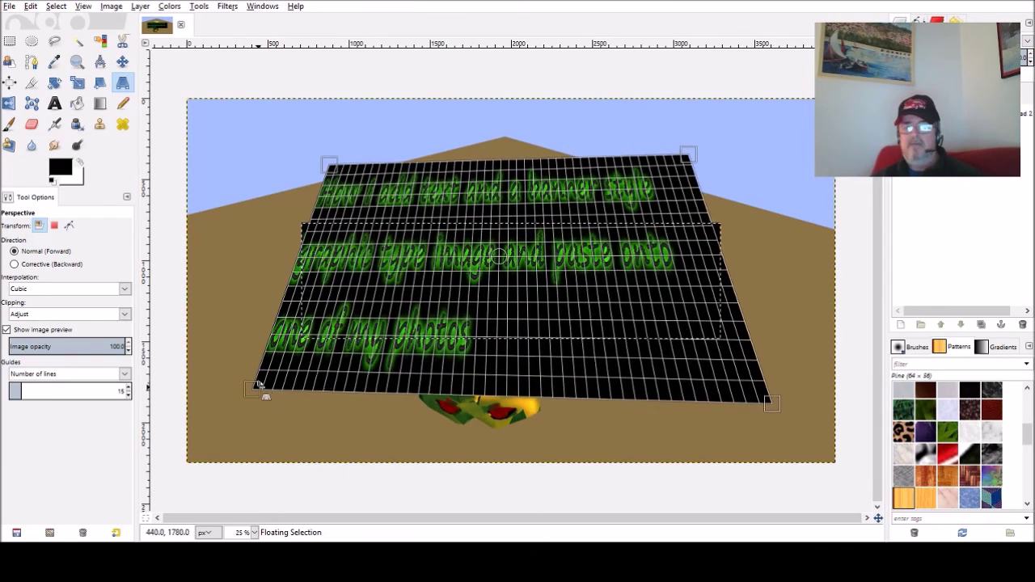
pyautogui.moveTo(258, 390); pyautogui.dragTo(240, 400)
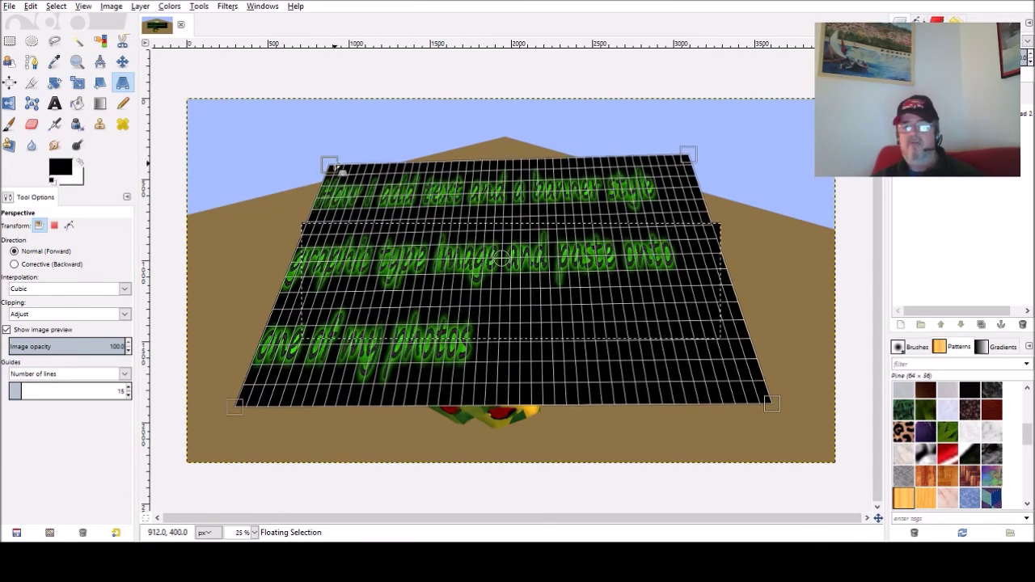
pyautogui.moveTo(338, 168); pyautogui.dragTo(330, 153)
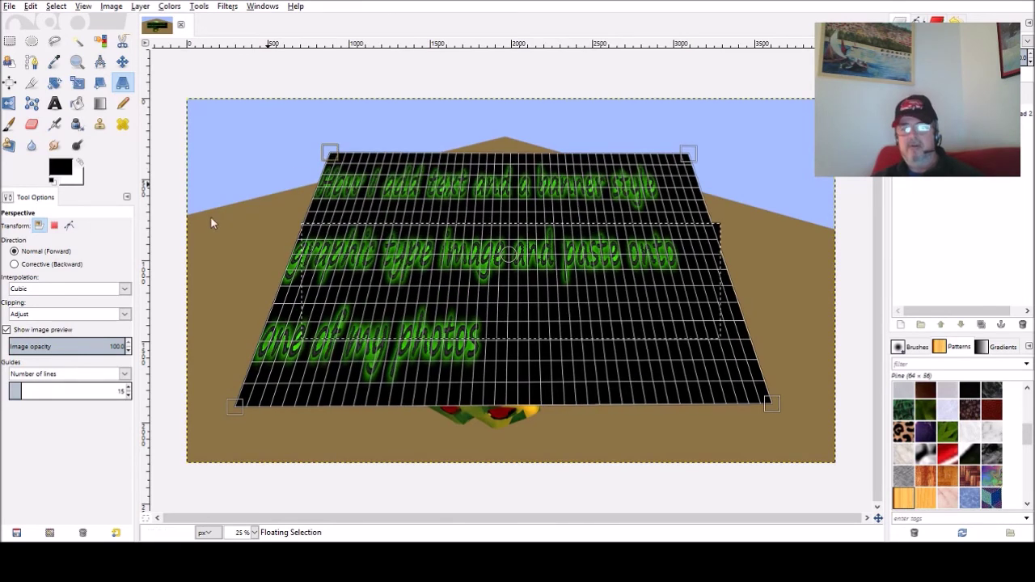
pyautogui.press('Return')
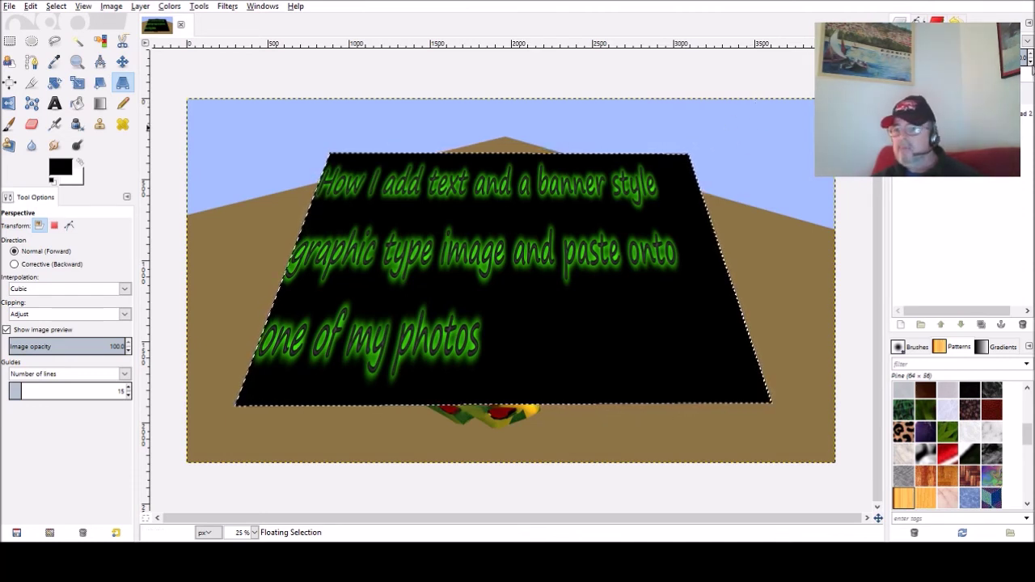
# Lower the floating banner's opacity so the monkey head shows through
pyautogui.click(1028, 58)
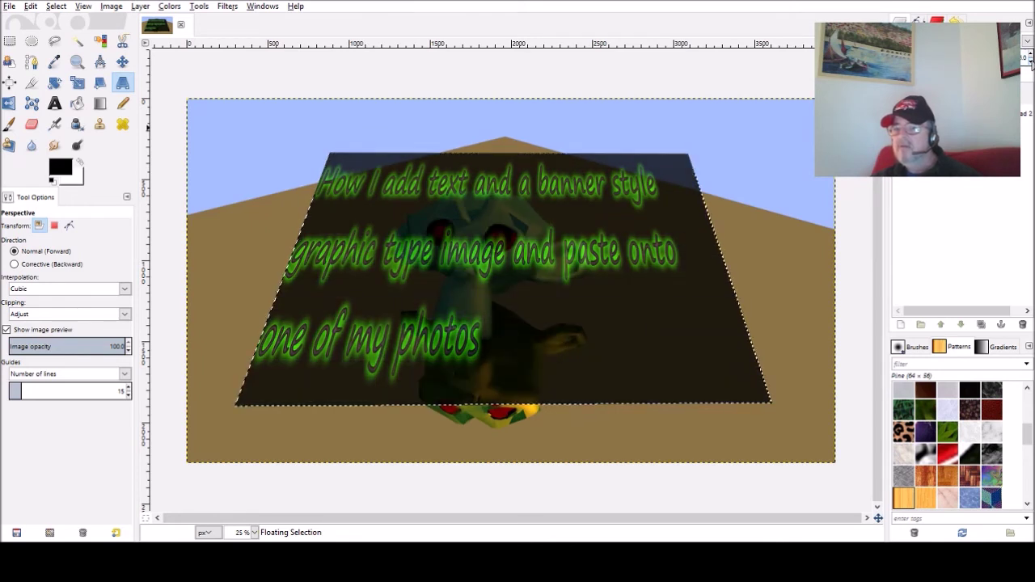
pyautogui.click(1028, 58)
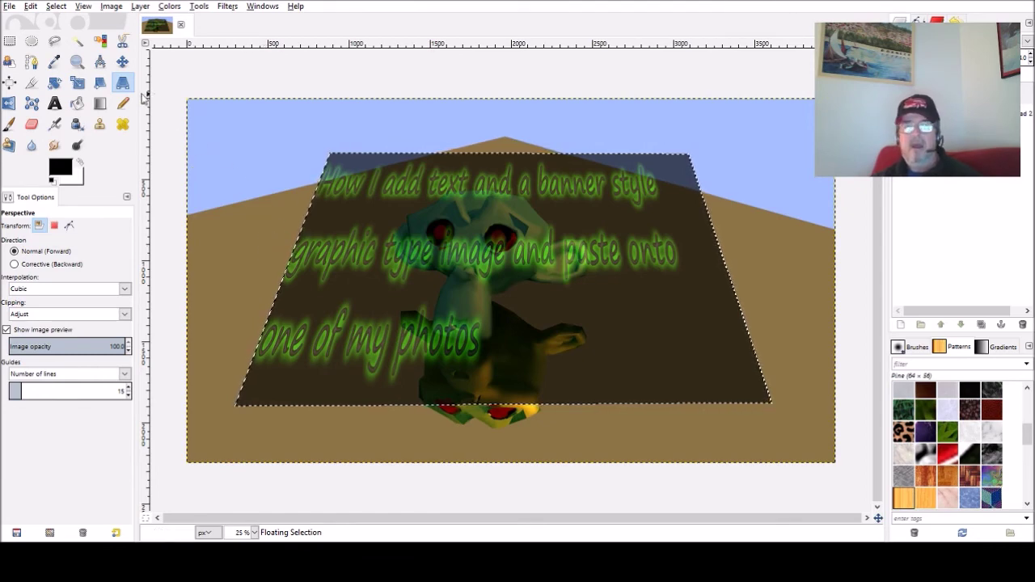
pyautogui.click(405, 274)
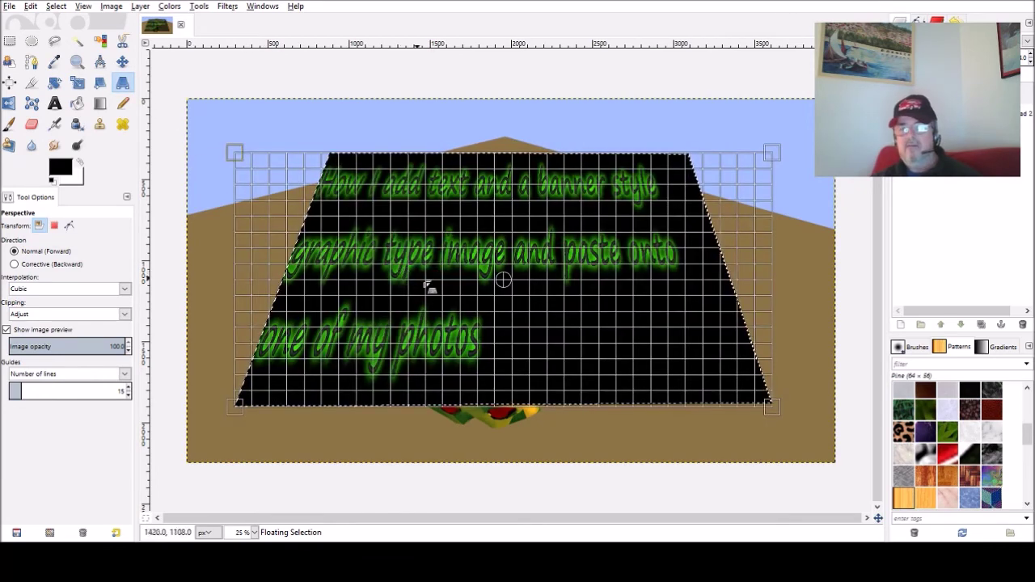
# Re-warp the banner, pulling bottom corners outward and leveling raised top corners
pyautogui.moveTo(775, 419); pyautogui.dragTo(786, 428)
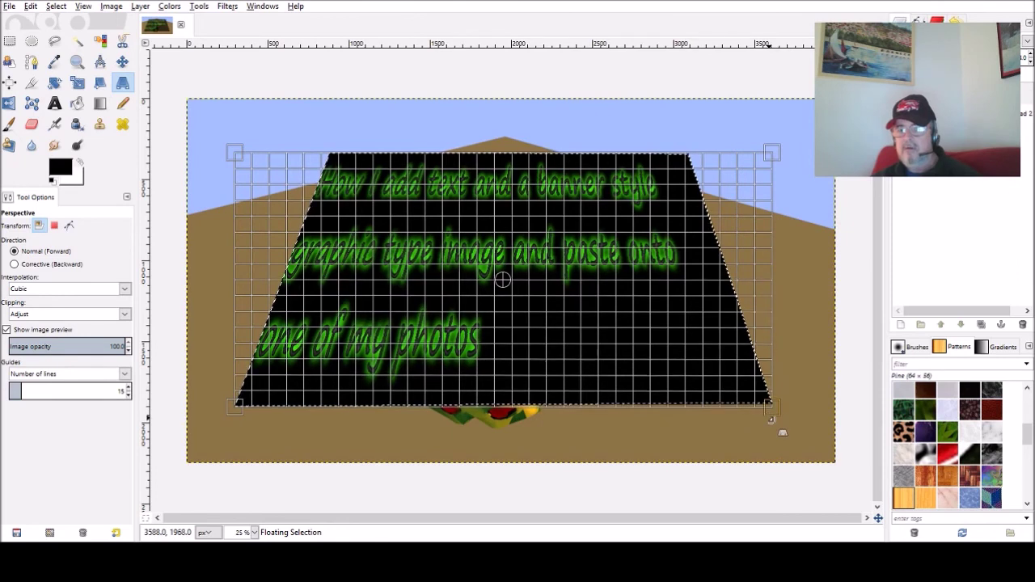
pyautogui.moveTo(234, 405); pyautogui.dragTo(233, 428)
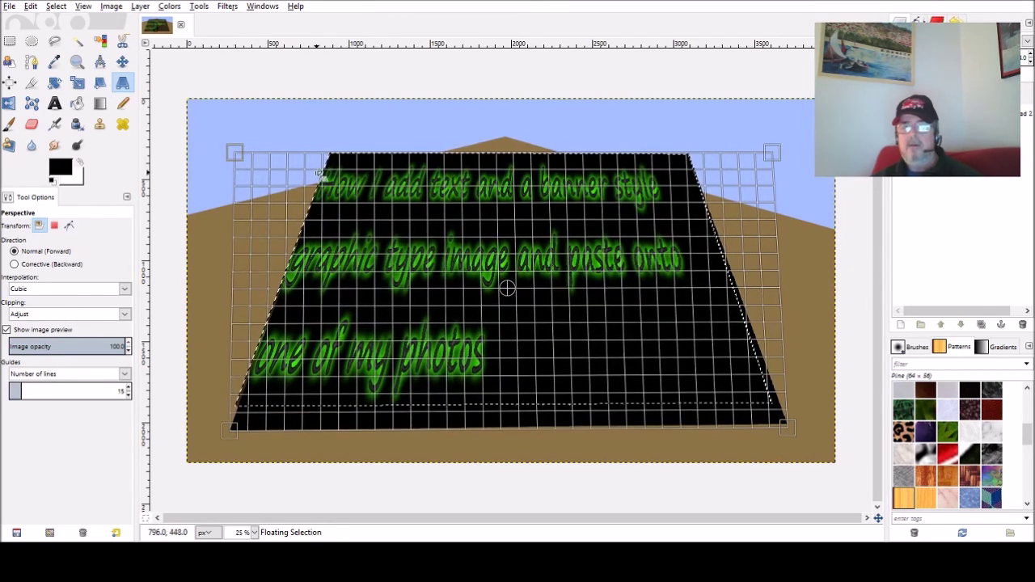
pyautogui.moveTo(332, 155); pyautogui.dragTo(332, 144)
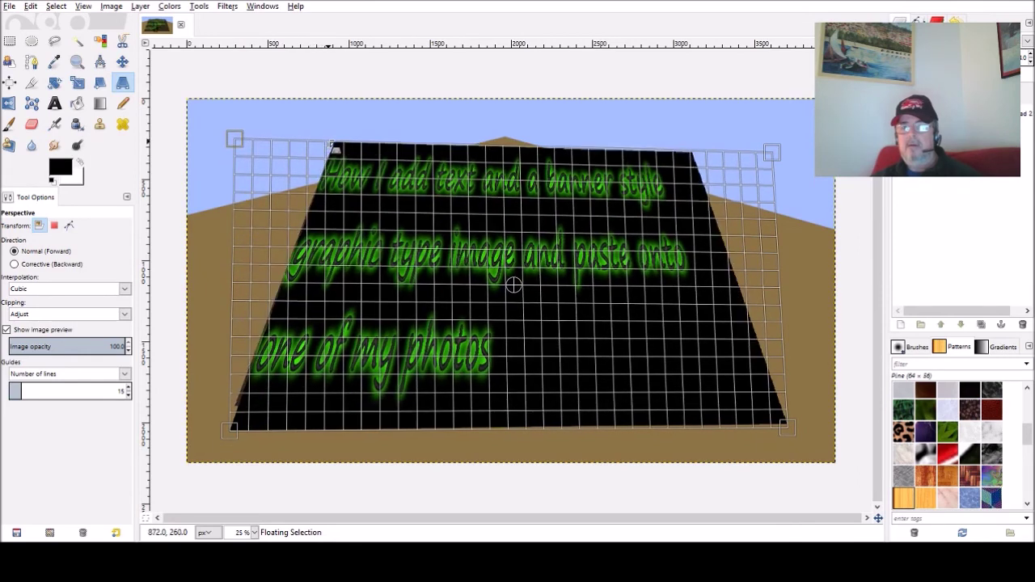
pyautogui.moveTo(765, 144); pyautogui.dragTo(765, 129)
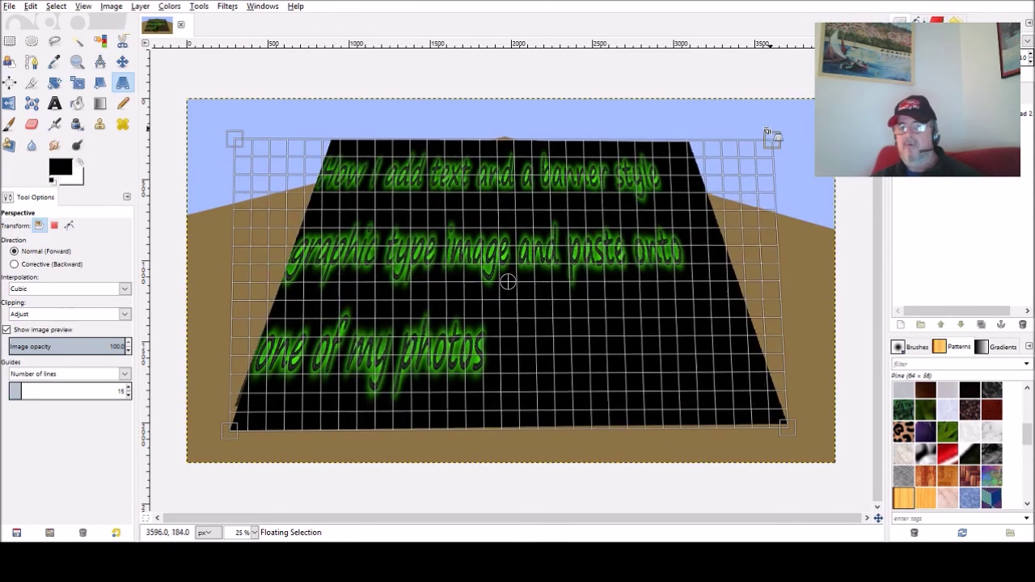
pyautogui.press('Return')
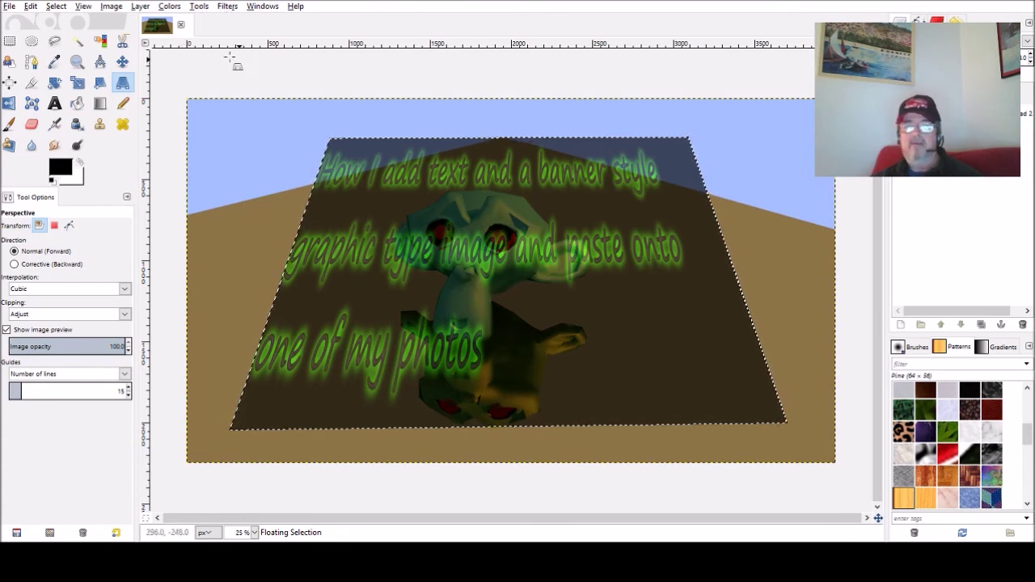
# Anchor the floating banner onto the monkey photo and flatten the image into one layer
pyautogui.click(113, 6)
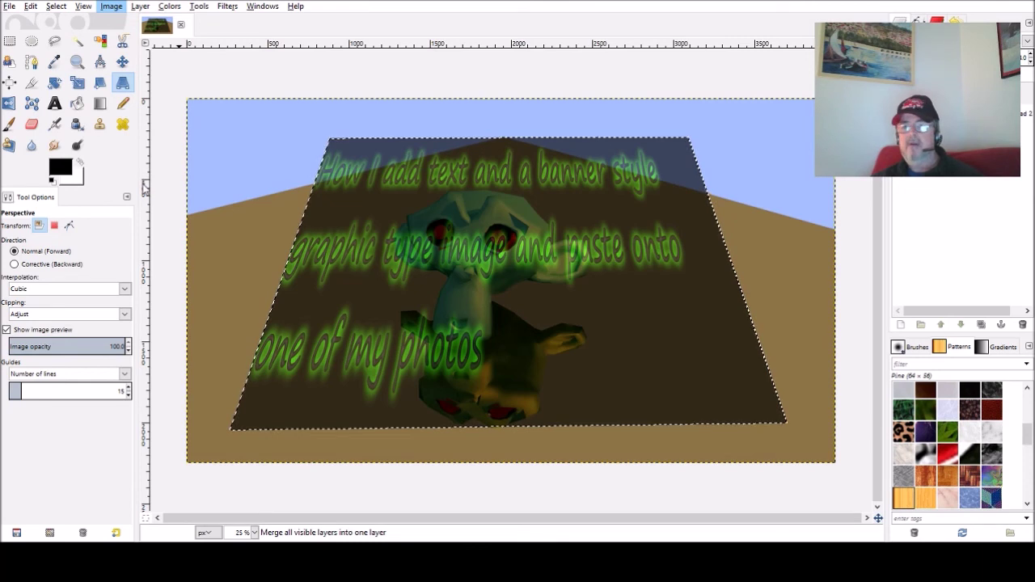
pyautogui.click(436, 283)
pyautogui.hotkey('ctrl', 't')
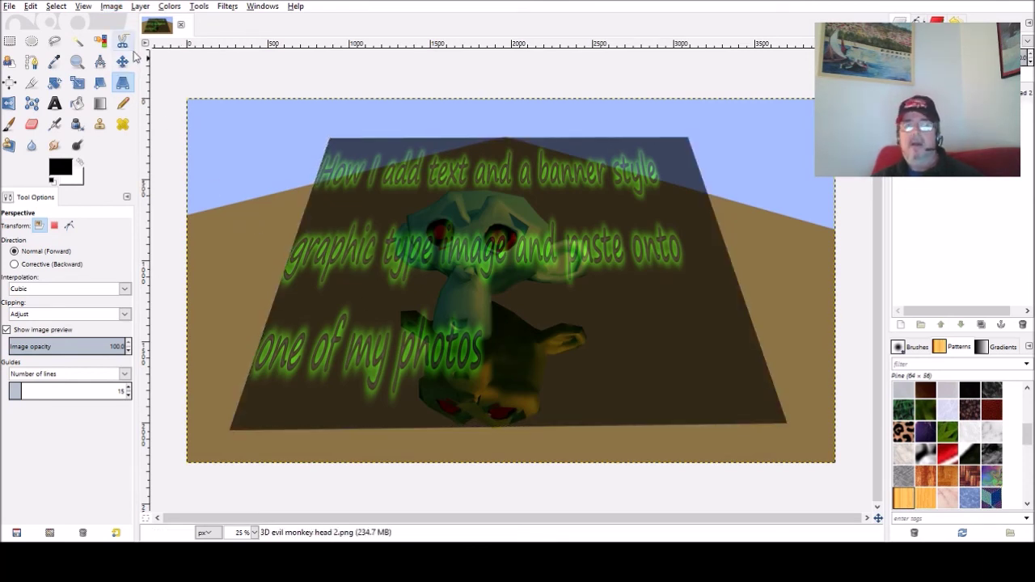
pyautogui.click(112, 6)
pyautogui.click(137, 206)
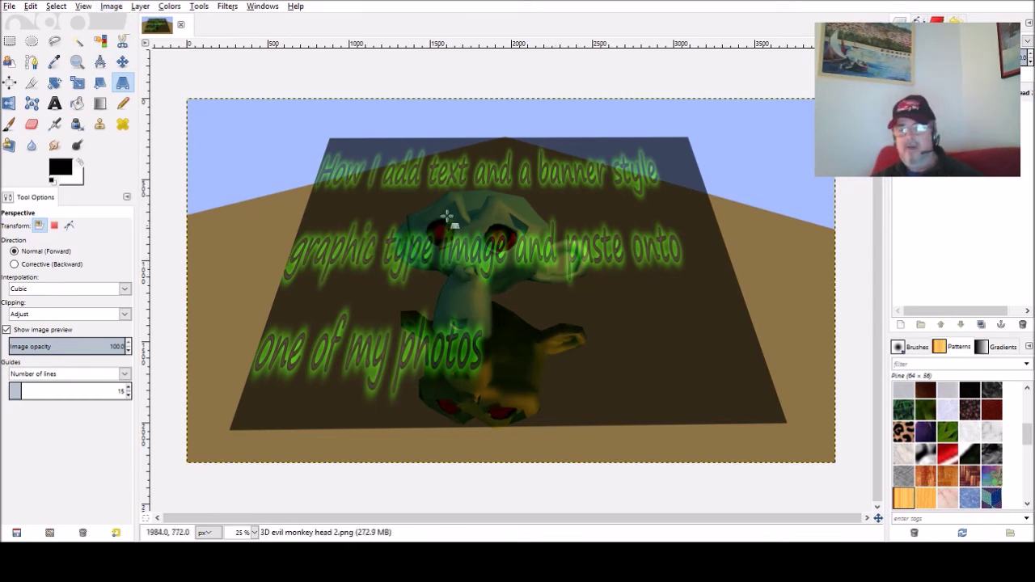
# Select the blue sky by colour, then bucket-fill it with the xmas tree pattern
pyautogui.click(102, 44)
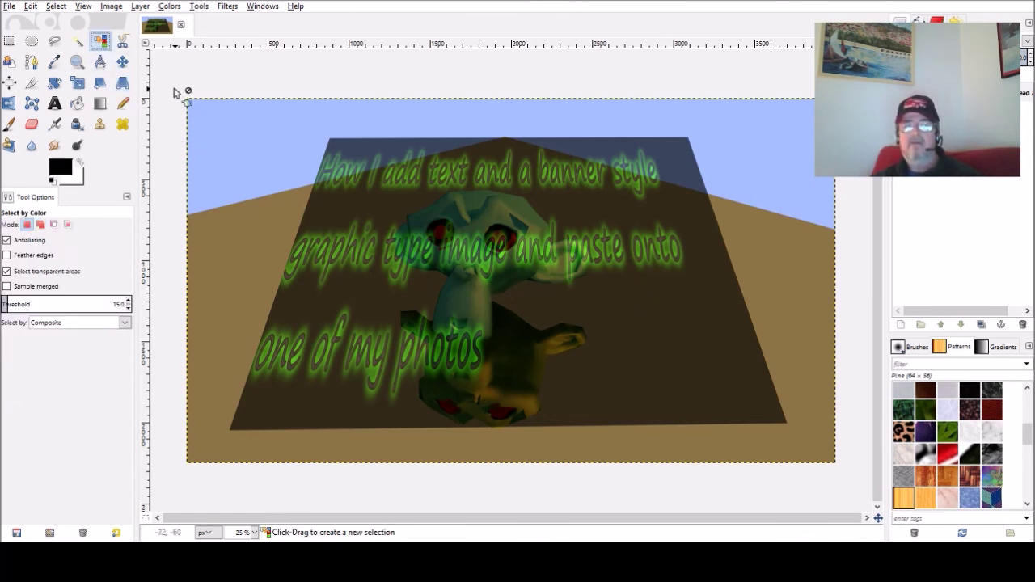
pyautogui.click(242, 136)
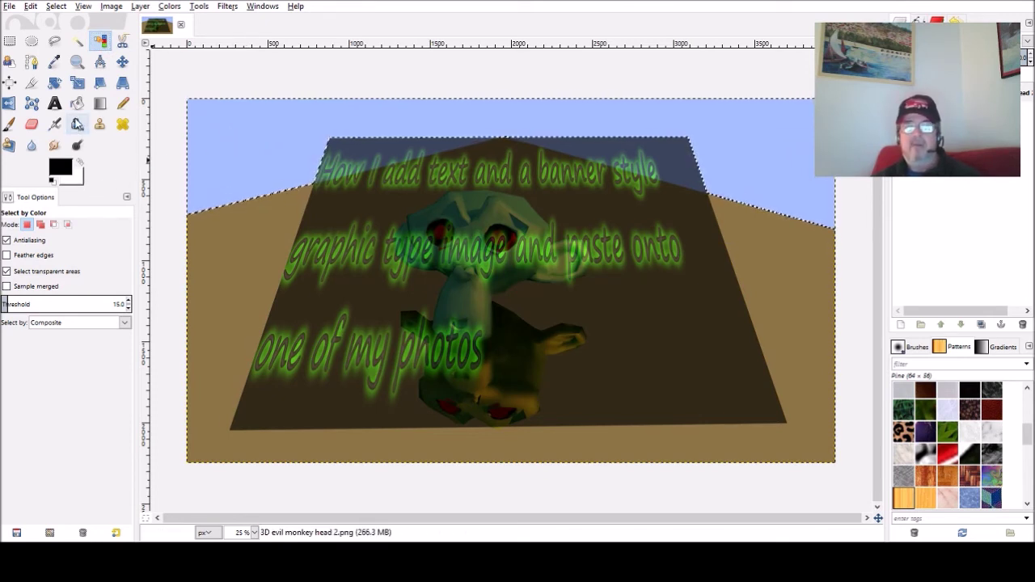
pyautogui.click(77, 103)
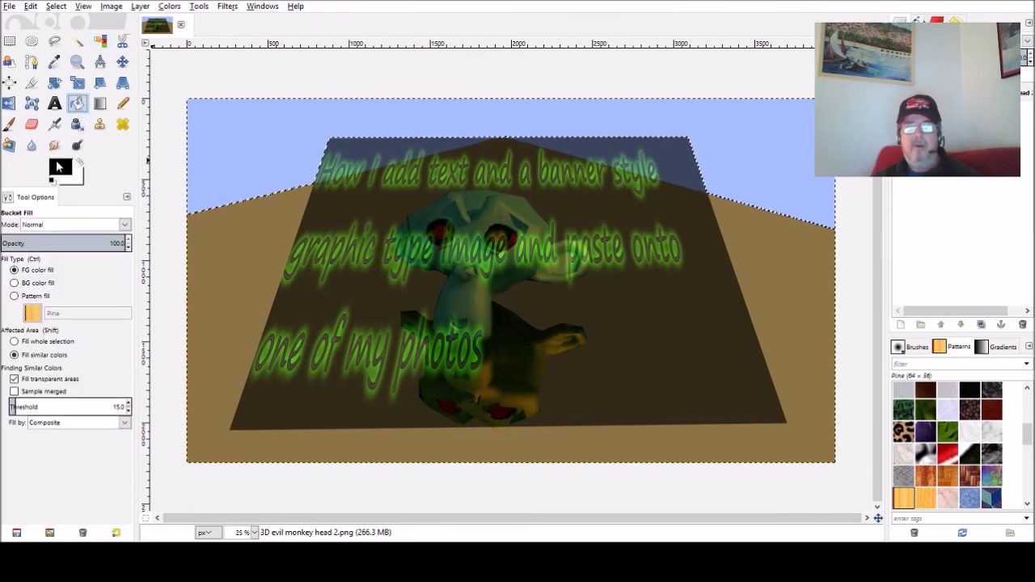
pyautogui.click(15, 296)
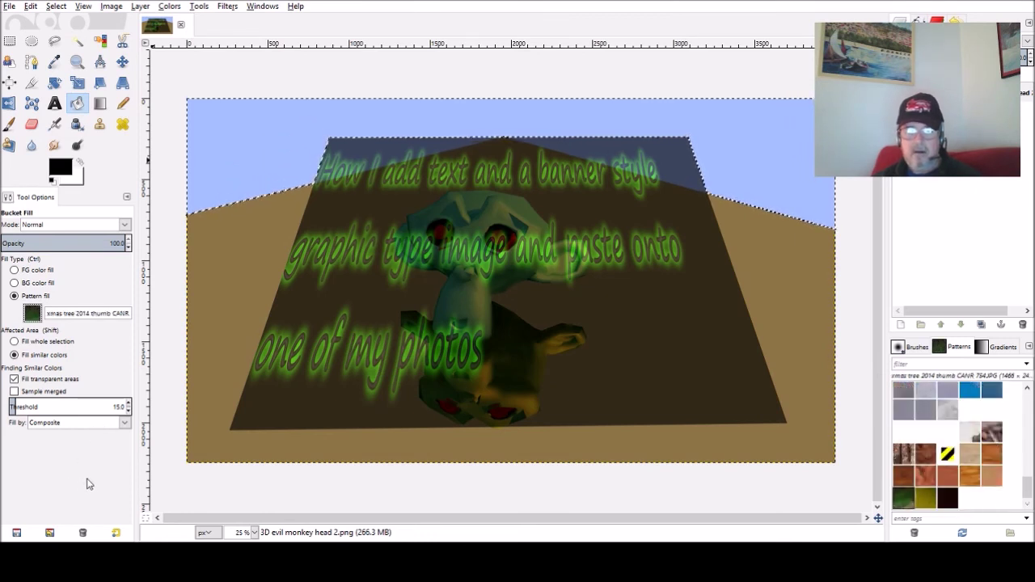
pyautogui.click(783, 157)
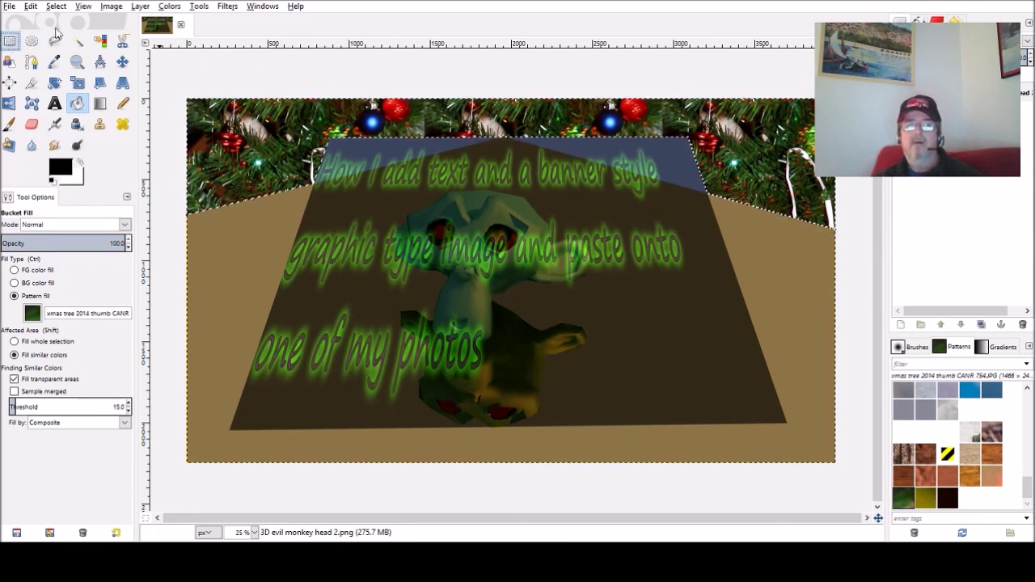
pyautogui.click(9, 41)
pyautogui.click(113, 11)
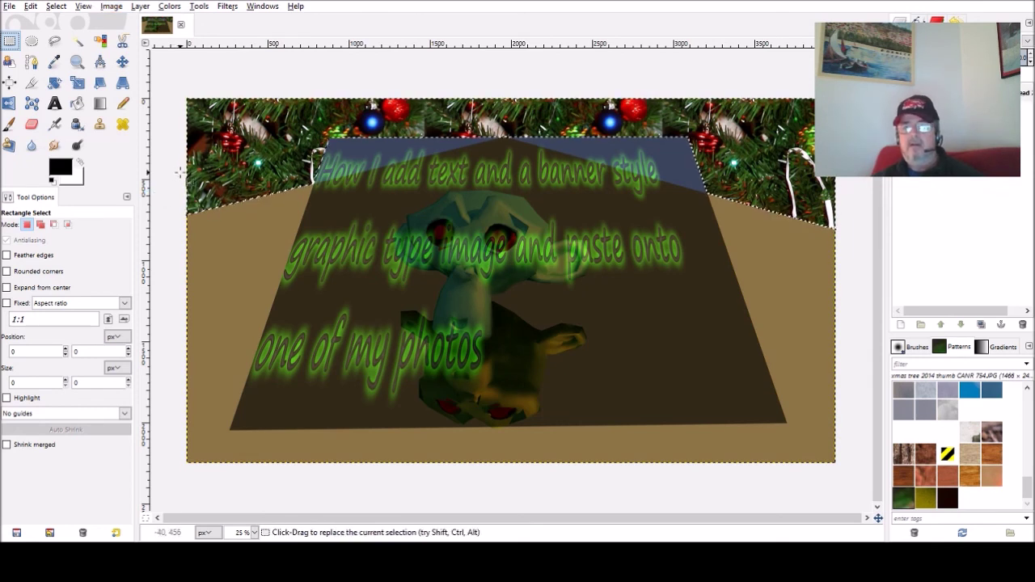
pyautogui.click(178, 140)
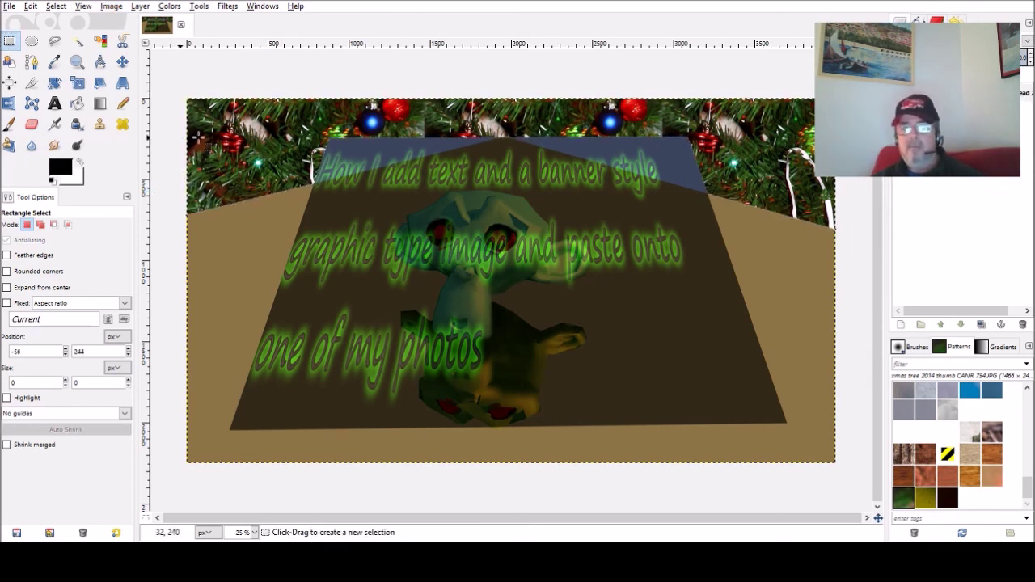